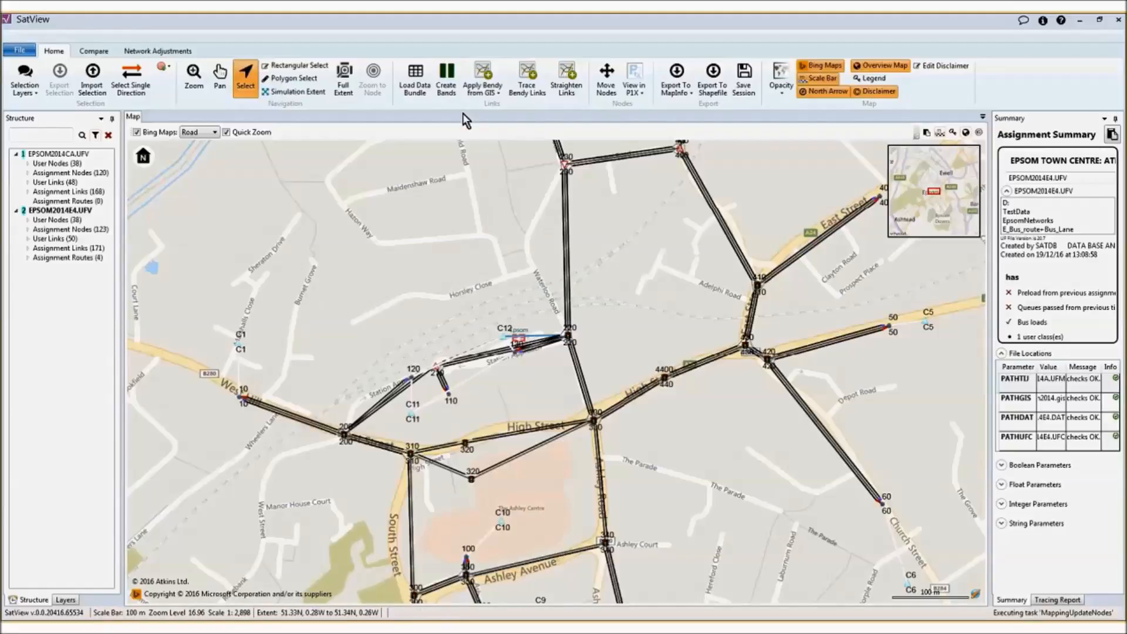
Step: Start creating bands and load all fields of the Quick Result - Basic information data bundle
{"action": "left_click", "coordinate": [454, 84]}
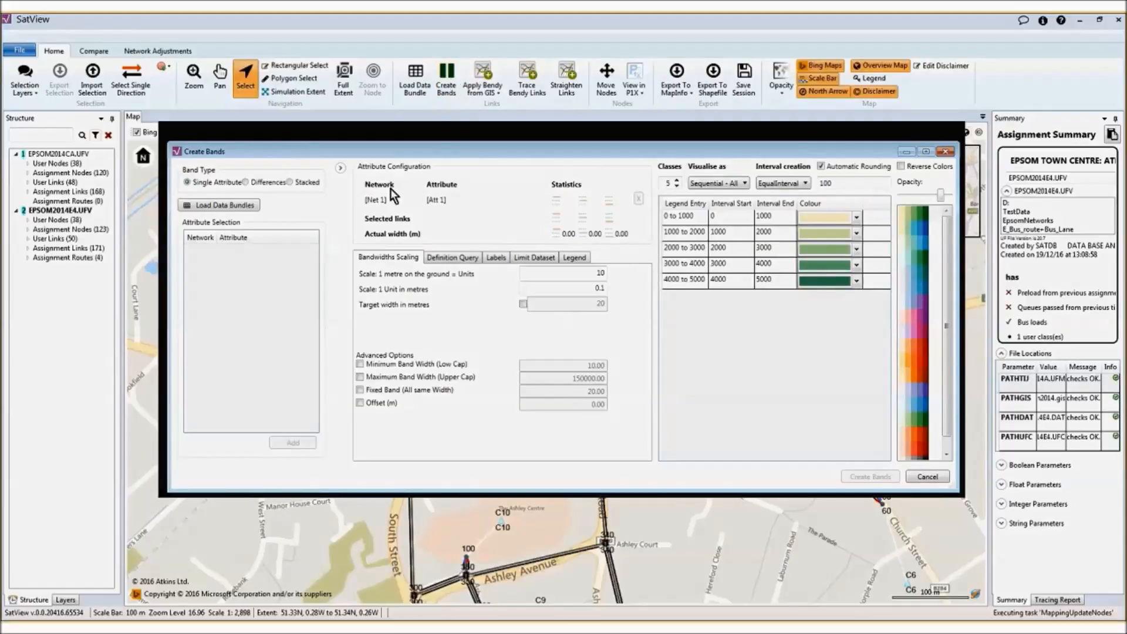
{"action": "left_click", "coordinate": [221, 205]}
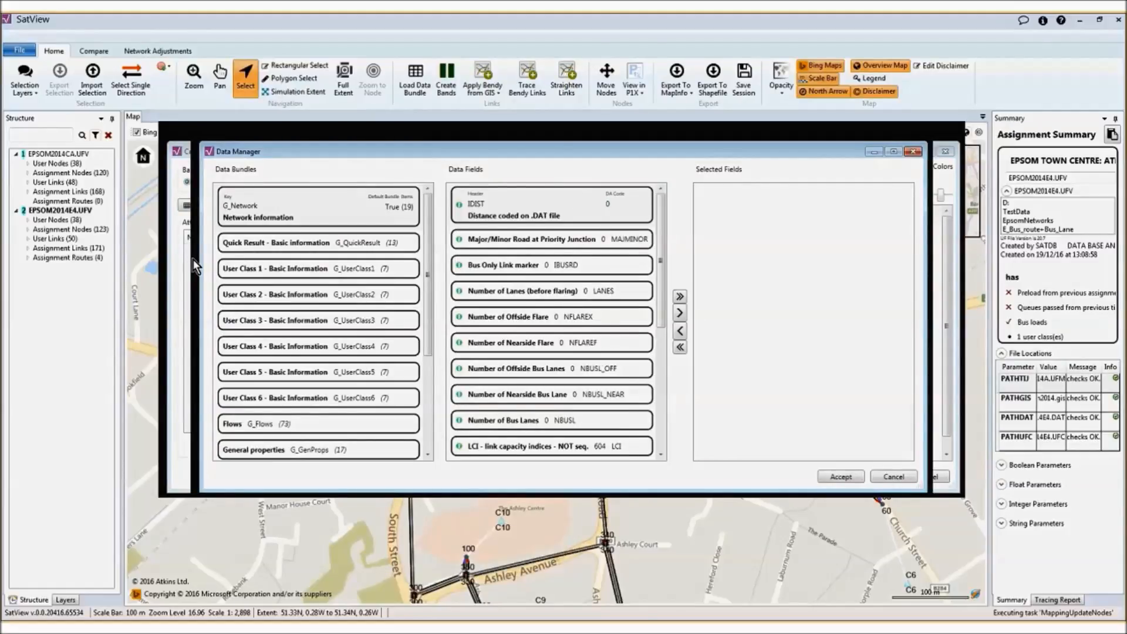
{"action": "left_click", "coordinate": [318, 242]}
{"action": "left_click", "coordinate": [680, 297]}
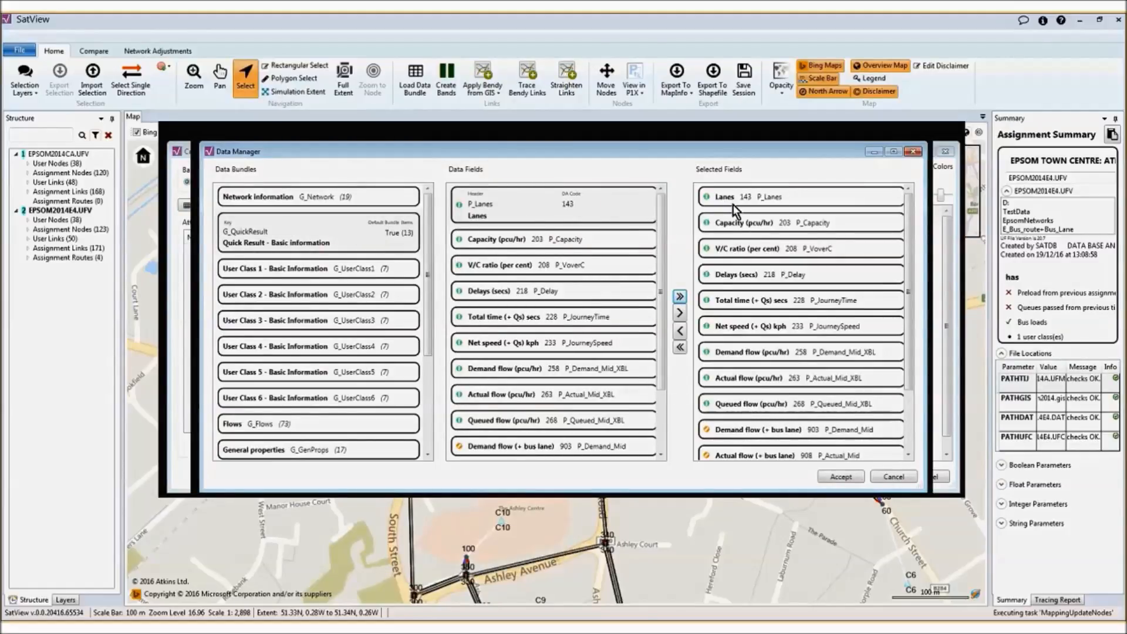
{"action": "mouse_move", "coordinate": [735, 376]}
{"action": "mouse_move", "coordinate": [707, 458]}
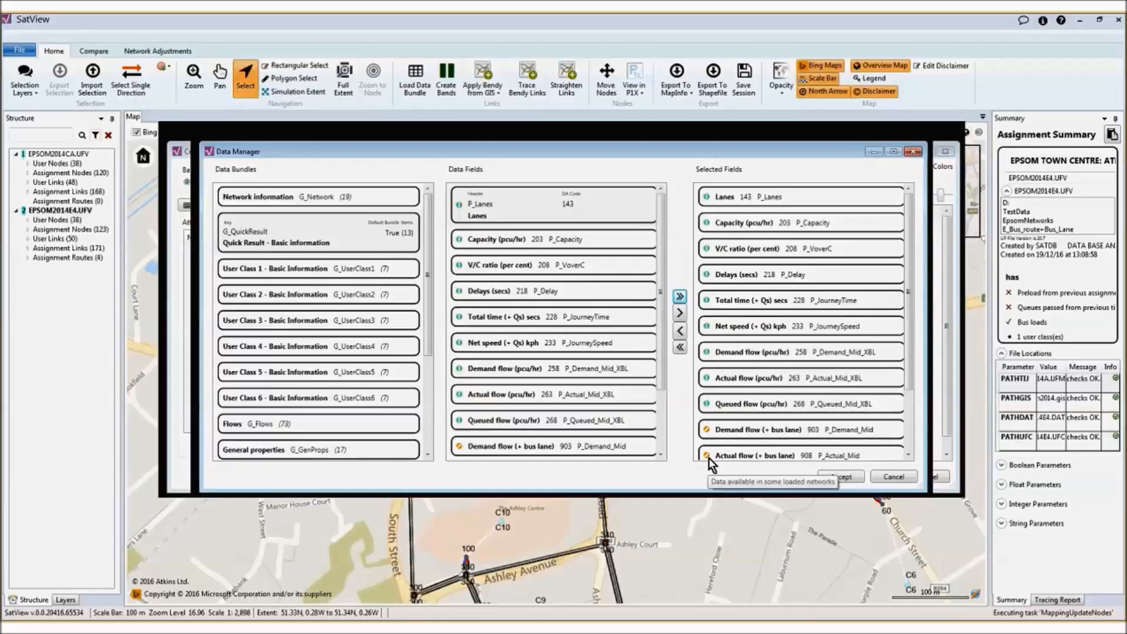
{"action": "mouse_move", "coordinate": [707, 431]}
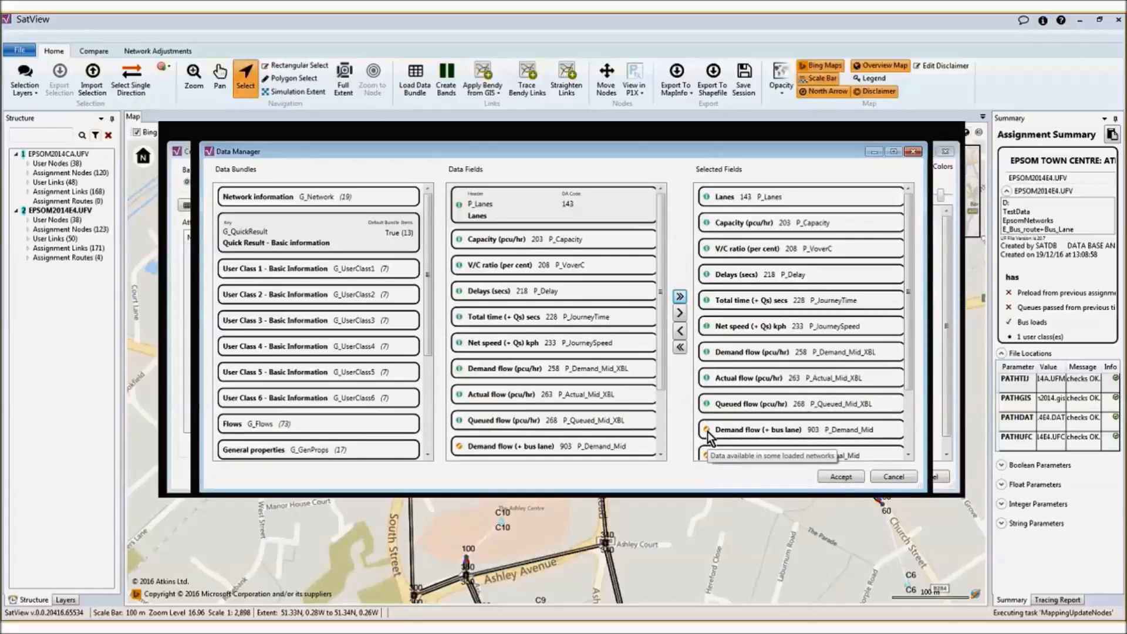
{"action": "left_click", "coordinate": [844, 477]}
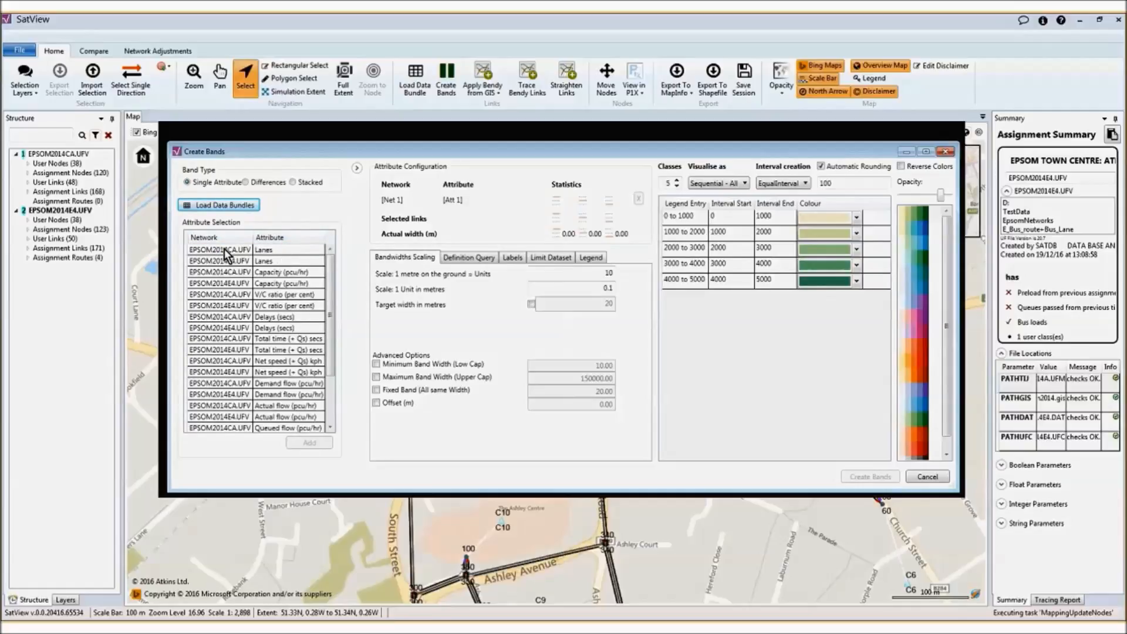
Step: Set up a Differences band comparing Actual flow (pcu/hr) of EPSOM2014CA.UFV as attribute 1 with EPSOM2014E4.UFV as attribute 2
{"action": "double_click", "coordinate": [226, 405]}
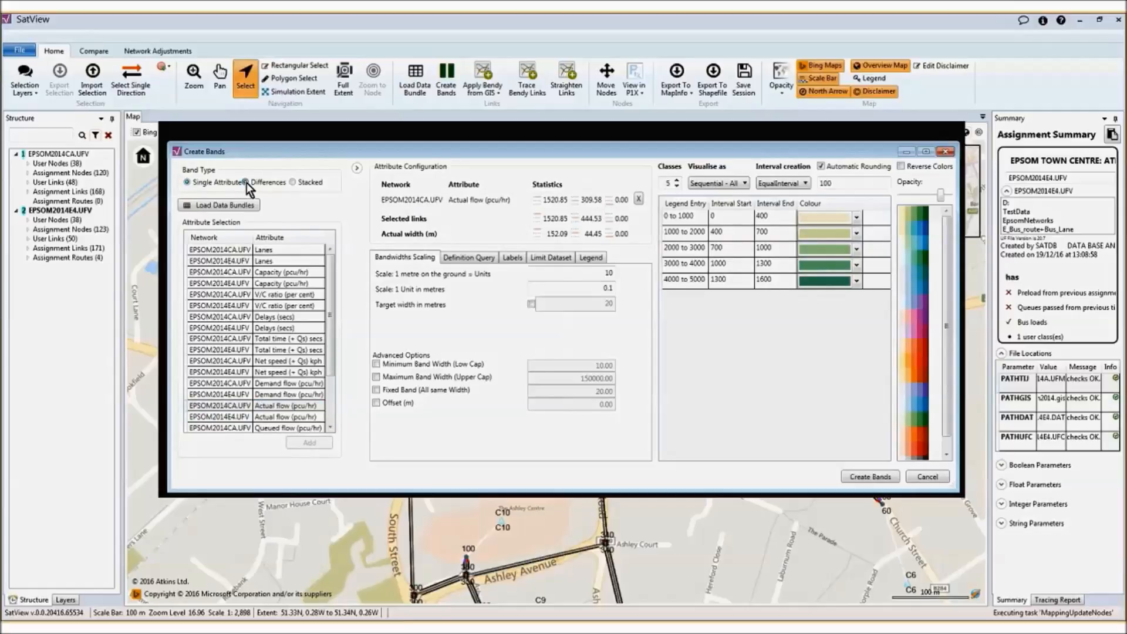
{"action": "left_click", "coordinate": [245, 182]}
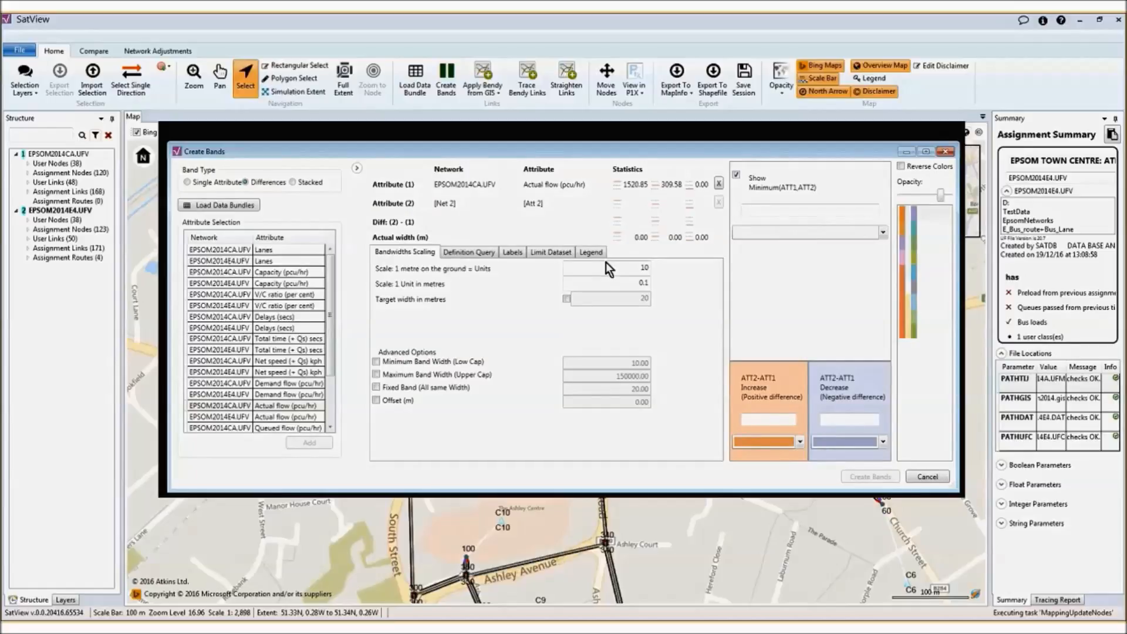
{"action": "scroll", "coordinate": [264, 340], "scroll_direction": "down", "scroll_amount": 2}
{"action": "left_click", "coordinate": [216, 374]}
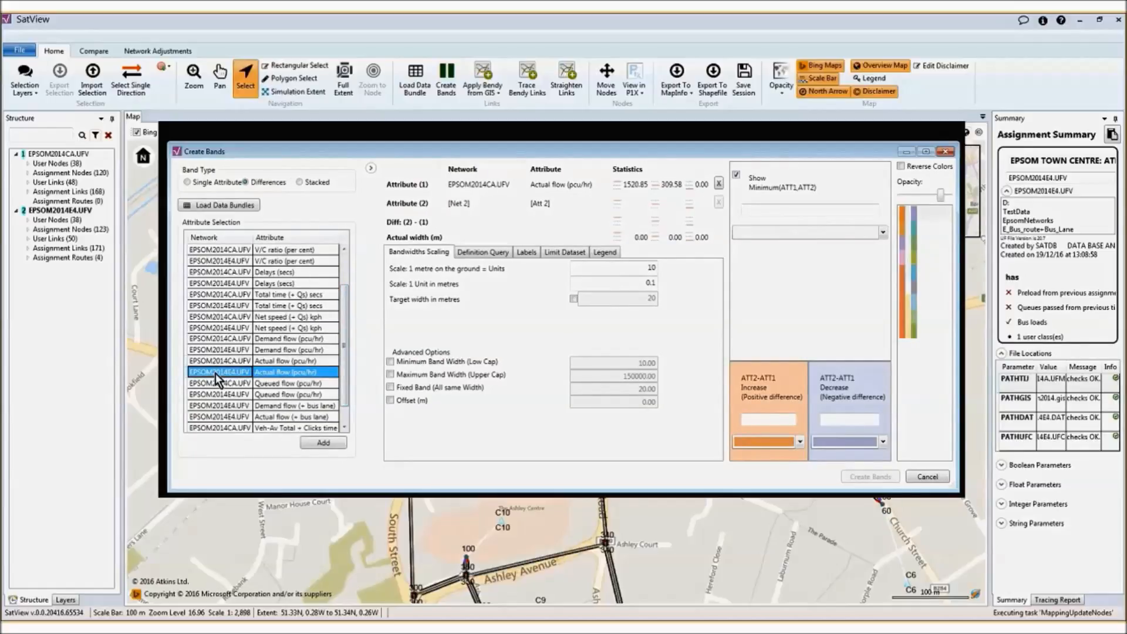
{"action": "double_click", "coordinate": [216, 372]}
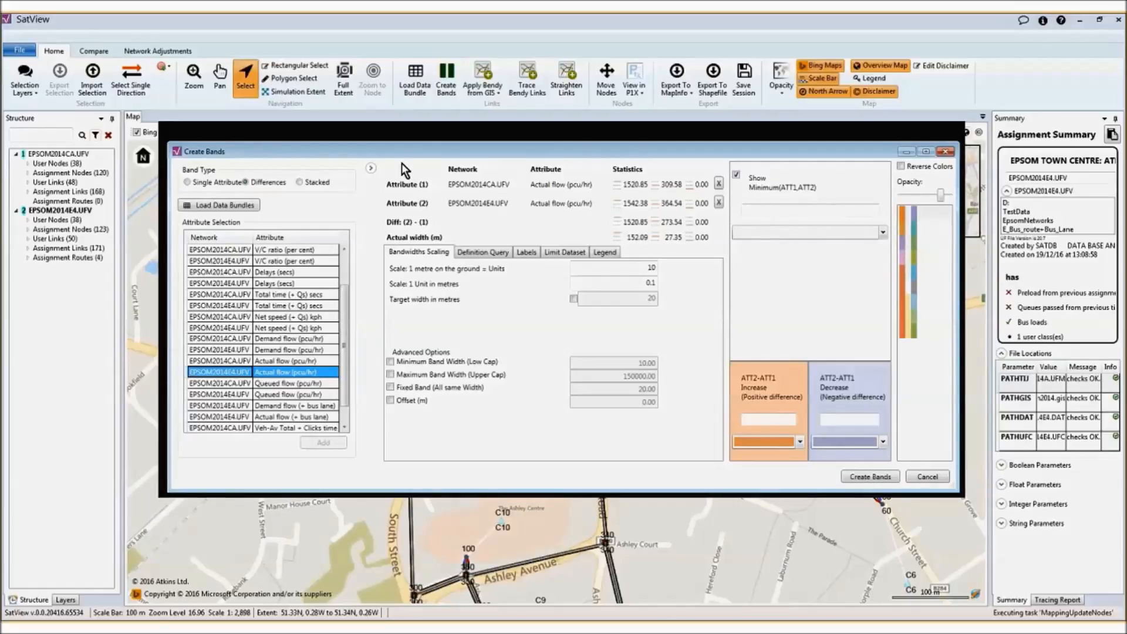
Step: Try several colour schemes for the difference bands and choose light brown for increases and teal for decreases
{"action": "left_click", "coordinate": [914, 229]}
{"action": "left_click", "coordinate": [914, 245]}
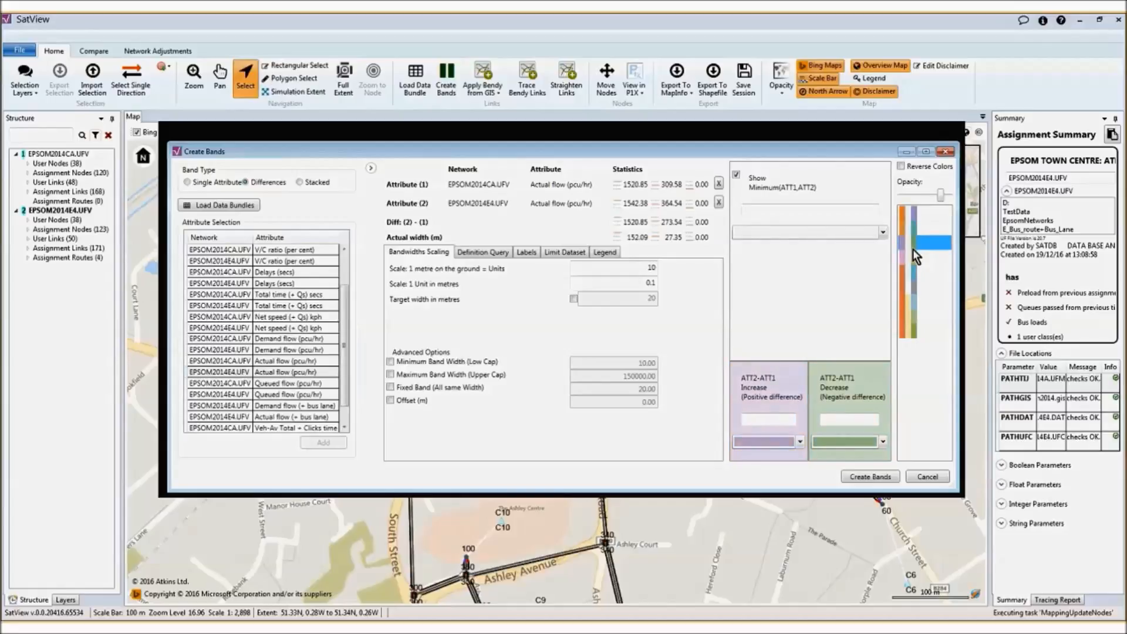
{"action": "left_click", "coordinate": [914, 257]}
{"action": "left_click", "coordinate": [914, 271]}
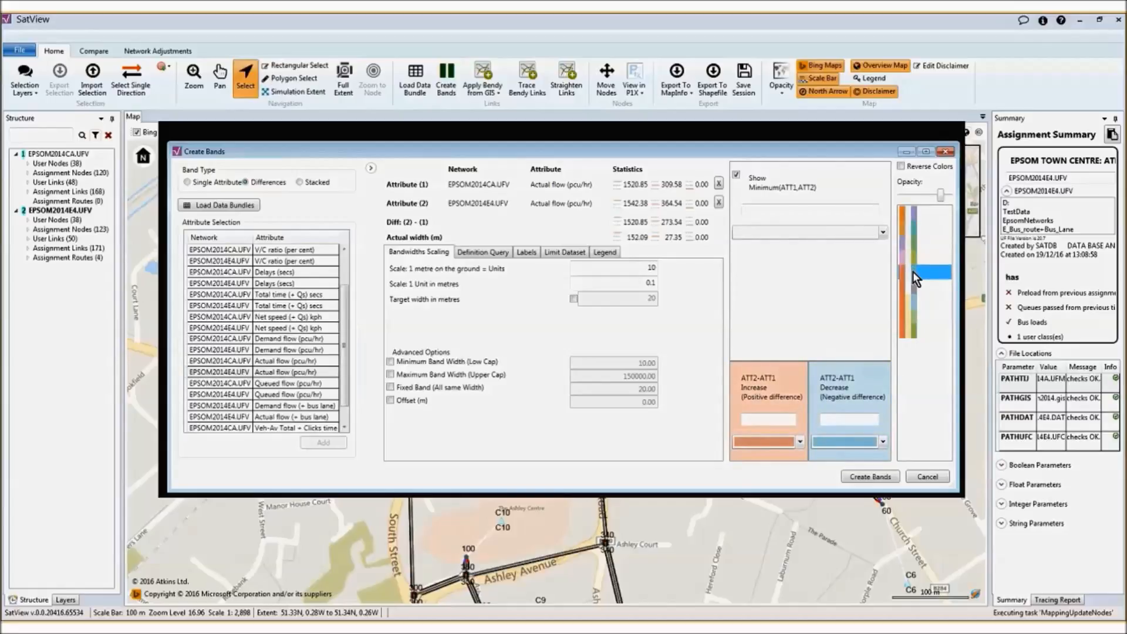
{"action": "left_click", "coordinate": [911, 286]}
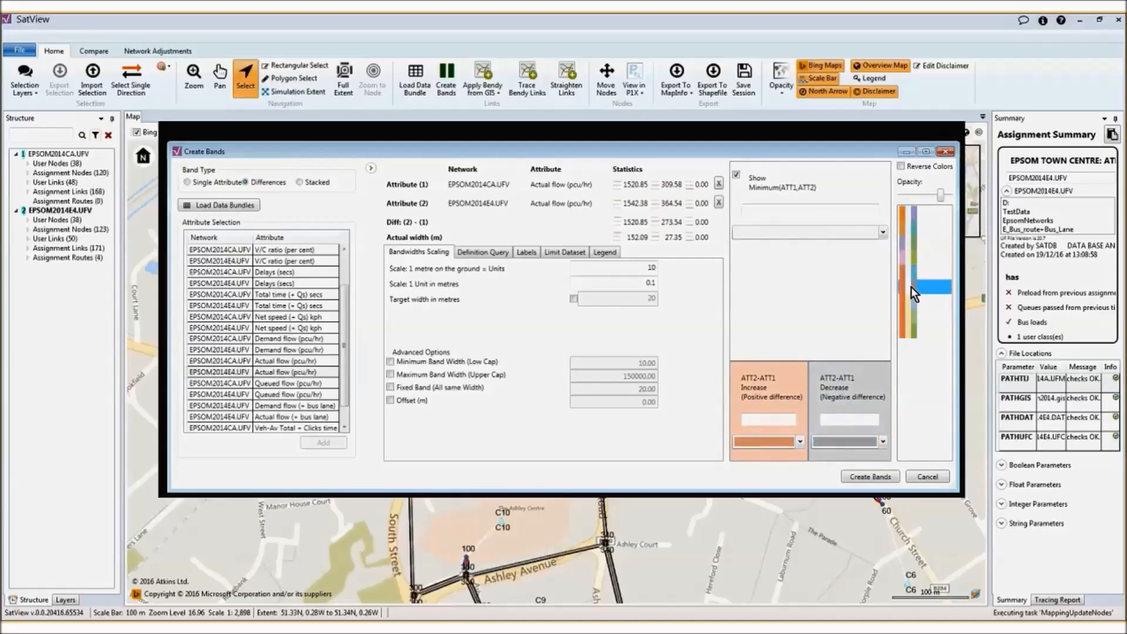
{"action": "left_click", "coordinate": [913, 315]}
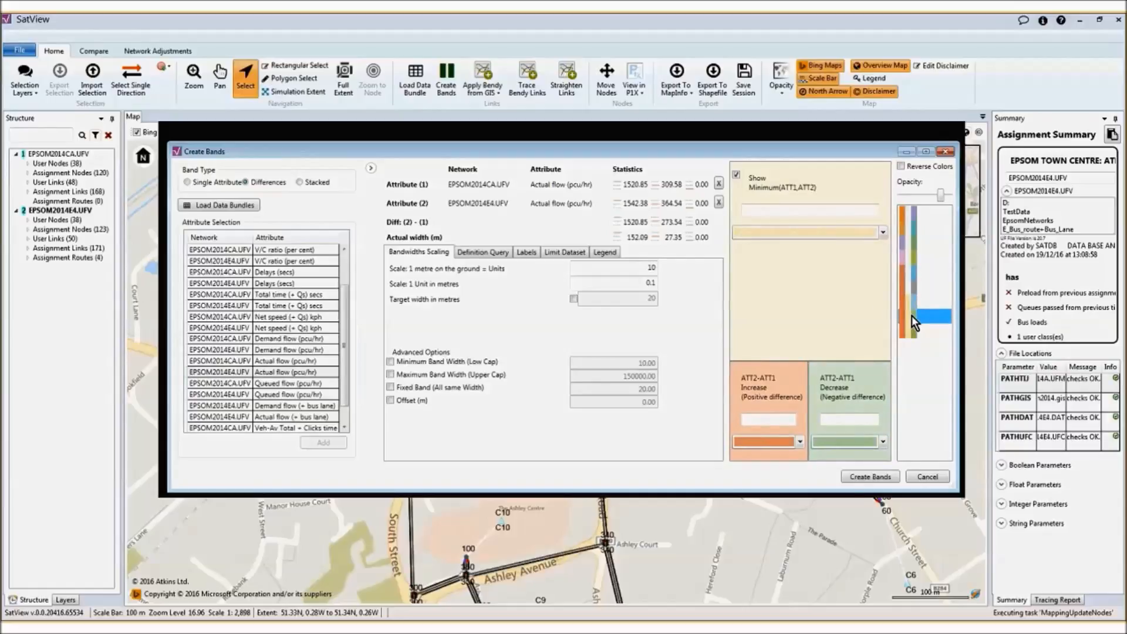
{"action": "left_click", "coordinate": [911, 274]}
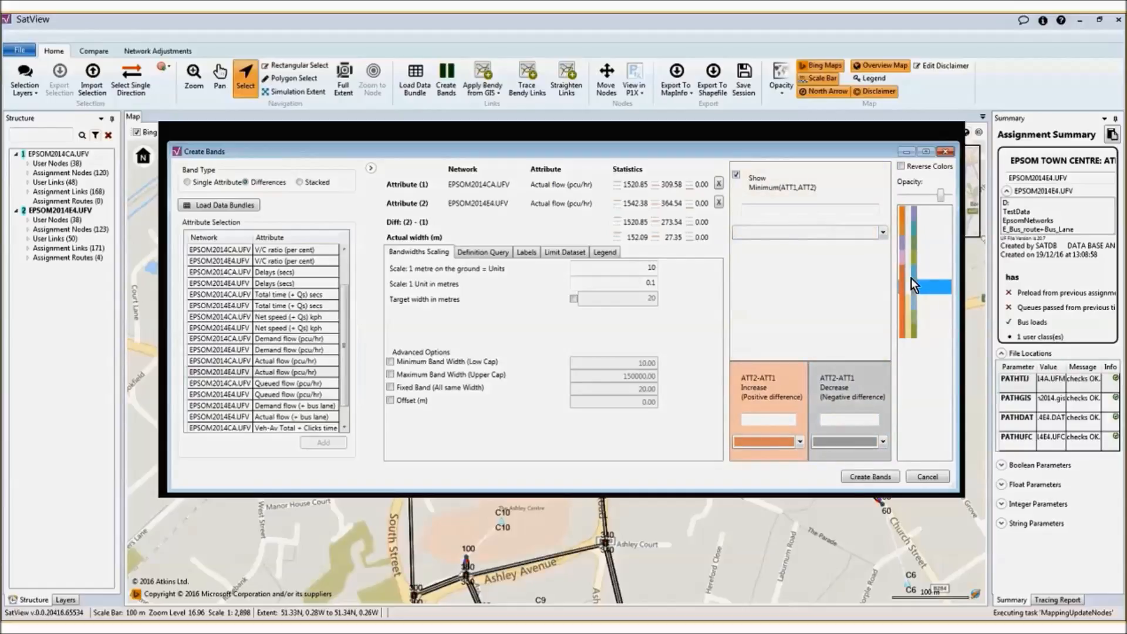
{"action": "left_click", "coordinate": [914, 229]}
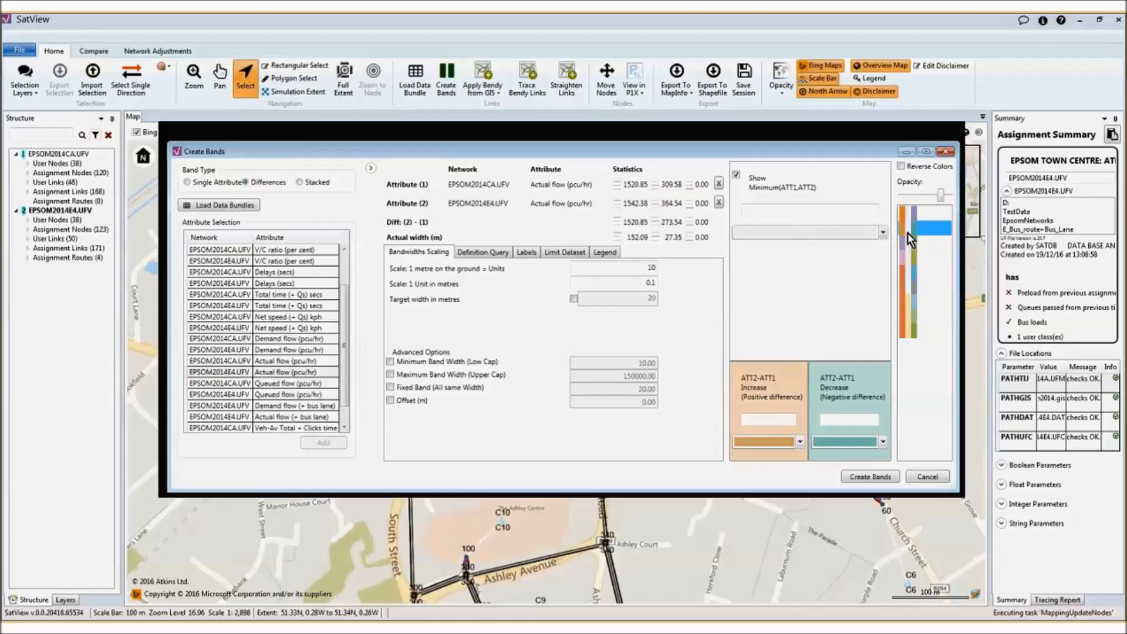
Step: Create the bands with a definition query using minimum thresholds of 10 for absolute numbers and 0.01 for relative values
{"action": "left_click", "coordinate": [370, 169]}
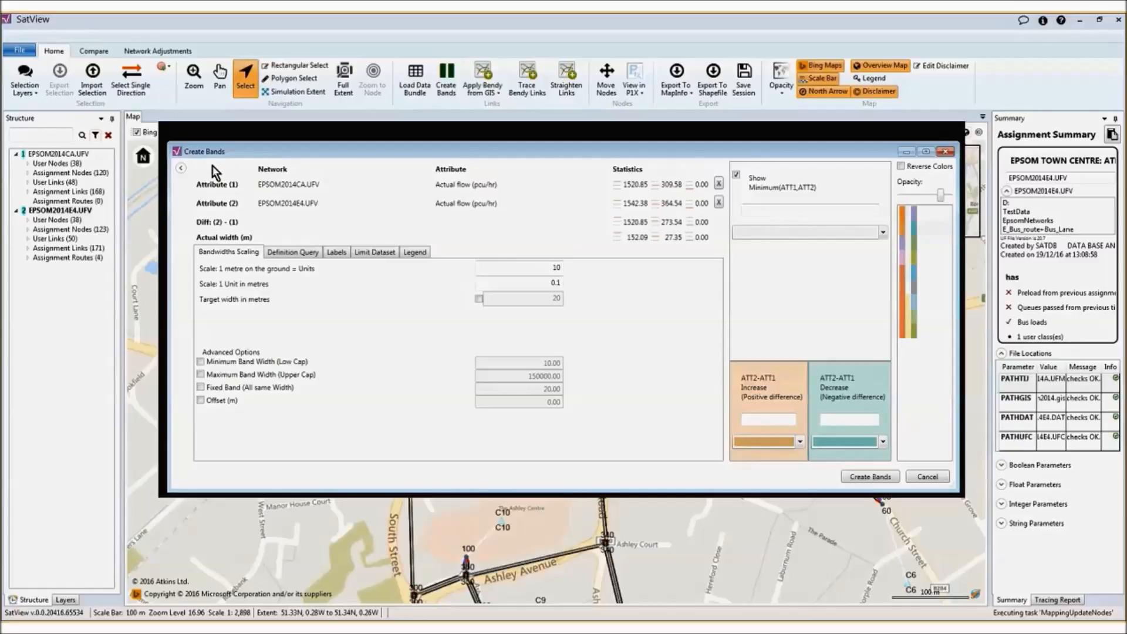
{"action": "left_click", "coordinate": [291, 252]}
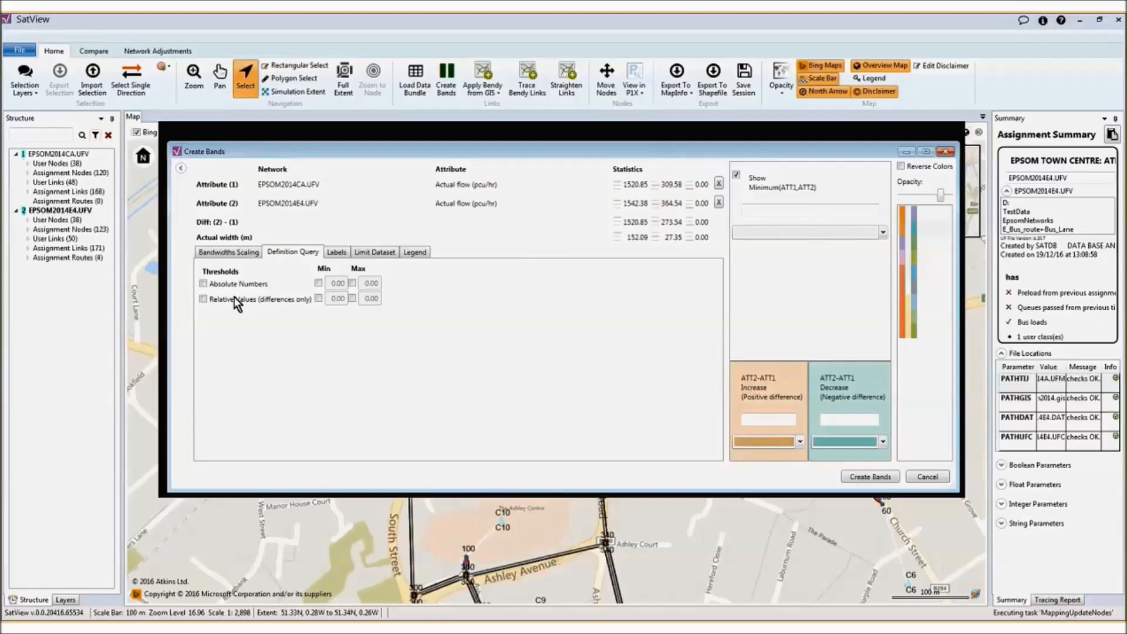
{"action": "left_click", "coordinate": [203, 299]}
{"action": "left_click", "coordinate": [203, 284]}
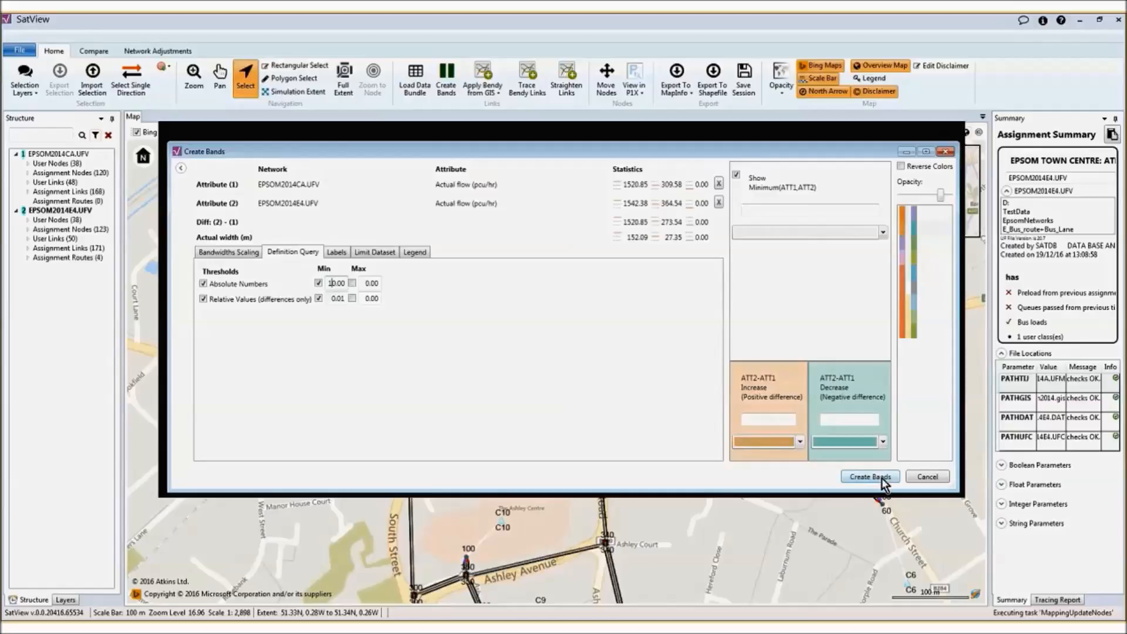
{"action": "left_click", "coordinate": [867, 480]}
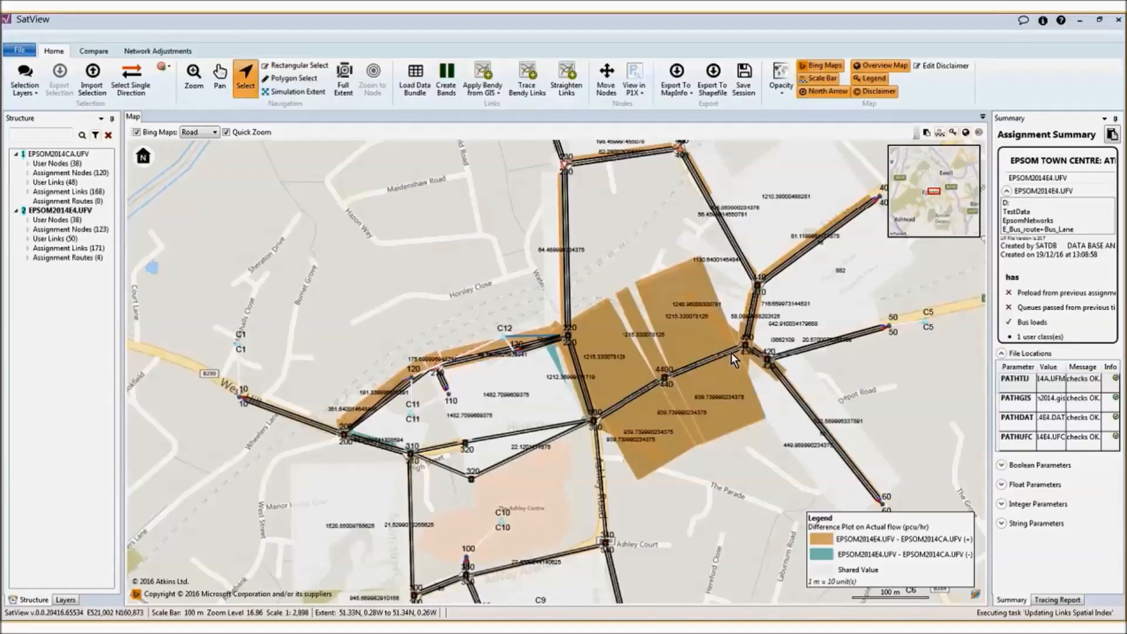
Step: Switch the Bing Maps background to Aerial
{"action": "left_click", "coordinate": [215, 131]}
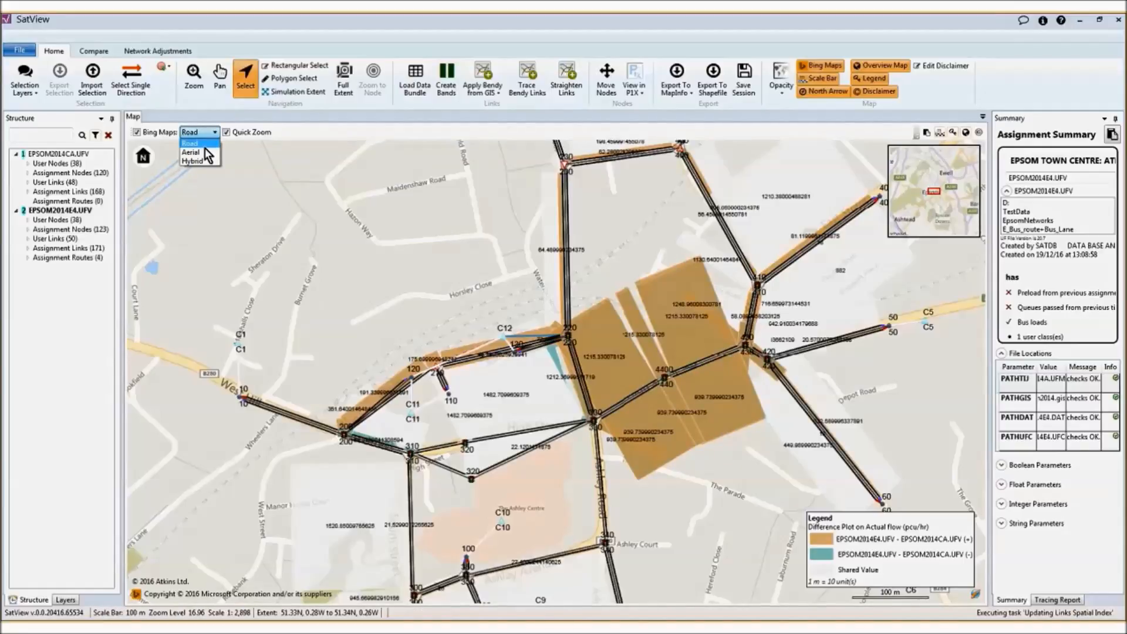
{"action": "left_click", "coordinate": [191, 152]}
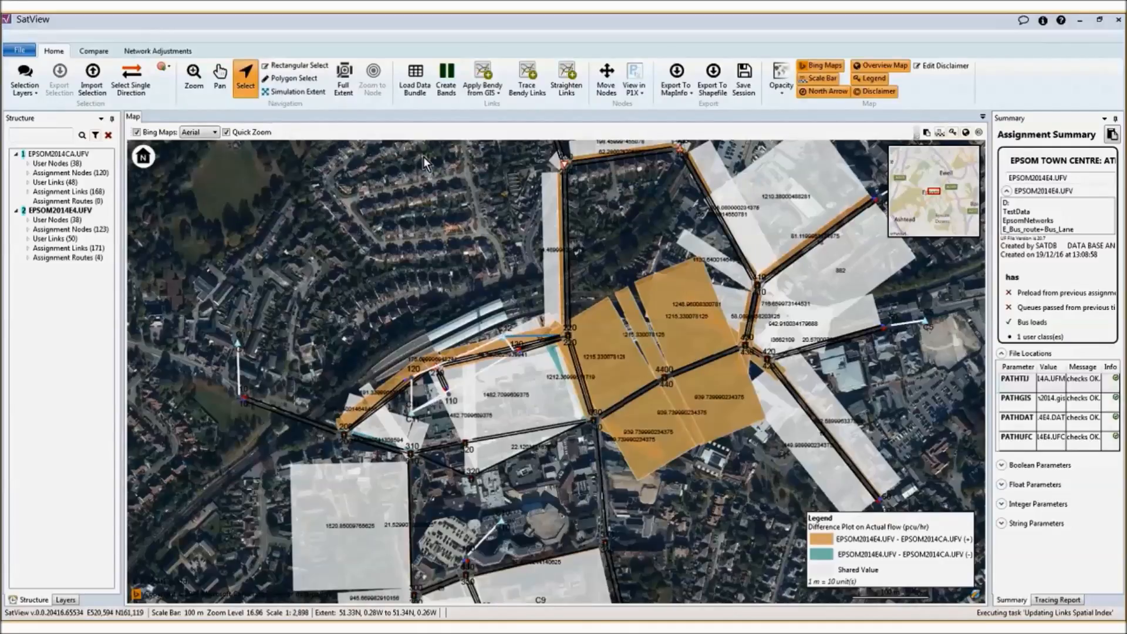
Step: Reopen the band settings, enable label rounding and set the lowest label value to be shown to 10
{"action": "left_click", "coordinate": [449, 88]}
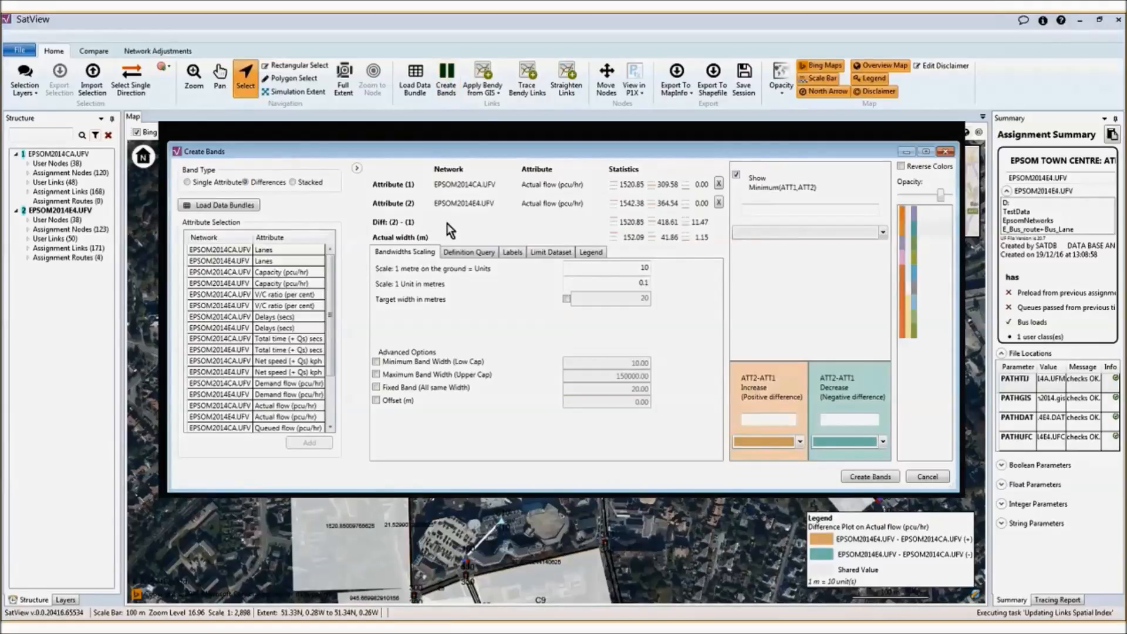
{"action": "left_click", "coordinate": [512, 252]}
{"action": "left_click", "coordinate": [376, 266]}
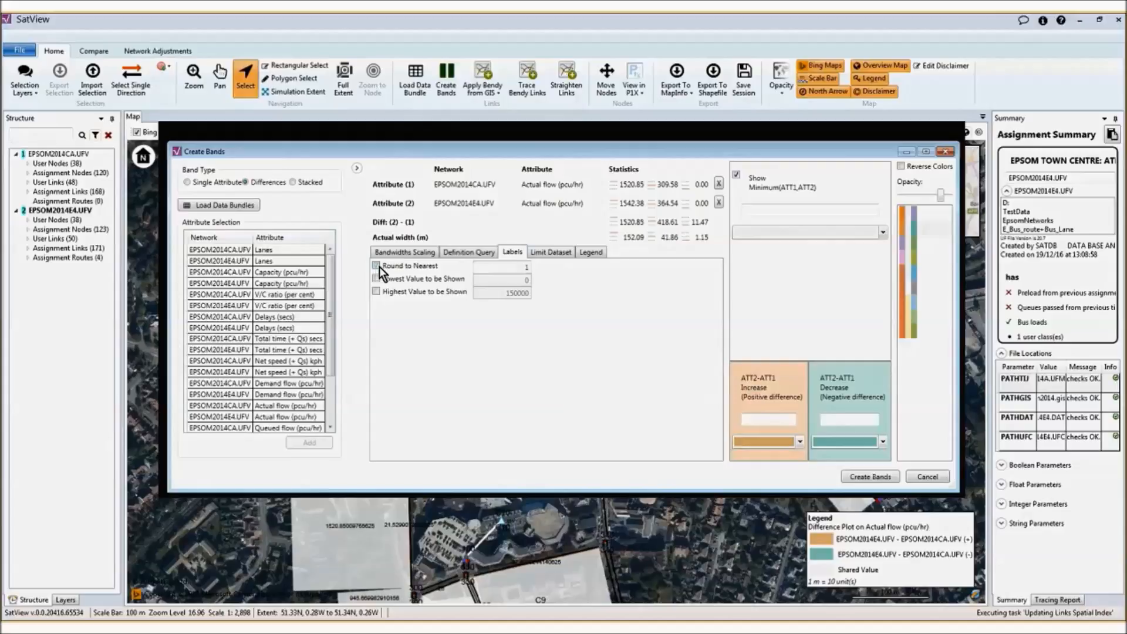
{"action": "double_click", "coordinate": [506, 269]}
{"action": "left_click", "coordinate": [376, 278]}
{"action": "type", "text": "10"}
Step: Exclude Simulation Turns from the band dataset and recreate the bands
{"action": "left_click", "coordinate": [545, 253]}
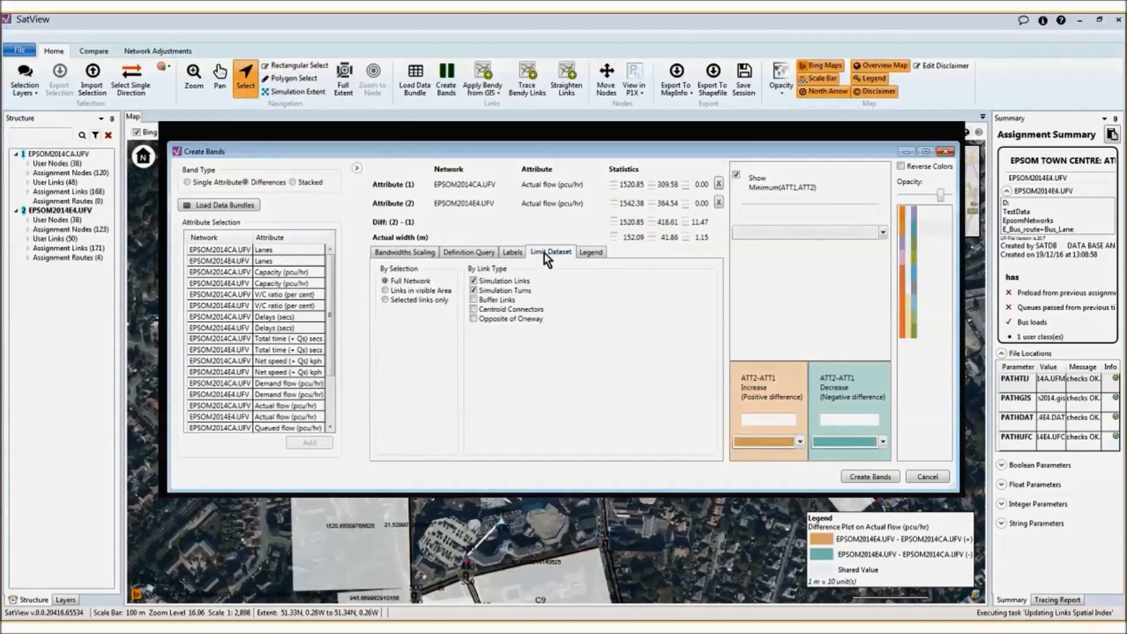
{"action": "left_click", "coordinate": [474, 290]}
{"action": "left_click", "coordinate": [870, 477]}
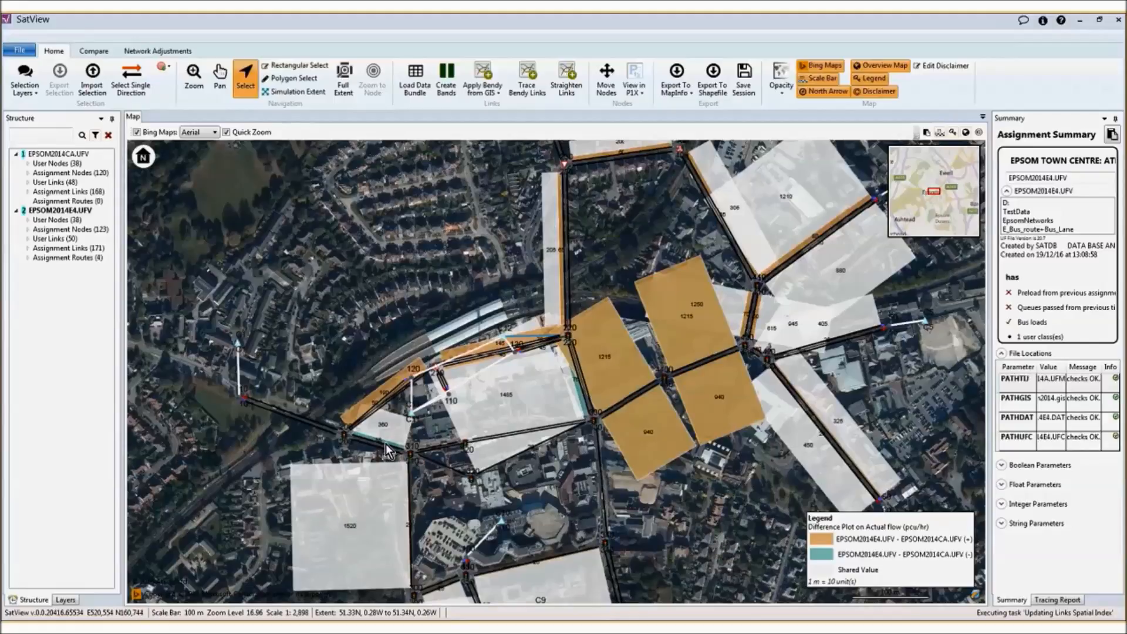
Step: Select the link between nodes 200 and 310 and examine its A-B and B-A attributes in a widened summary
{"action": "scroll", "coordinate": [400, 445], "scroll_direction": "up", "scroll_amount": 2}
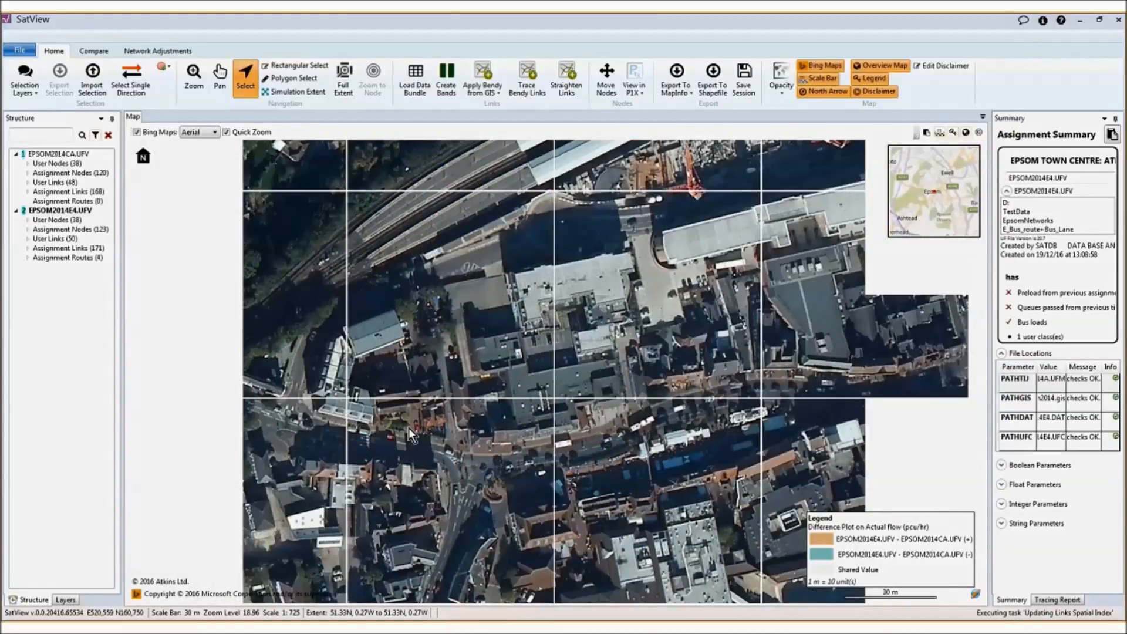
{"action": "scroll", "coordinate": [402, 439], "scroll_direction": "down", "scroll_amount": 1}
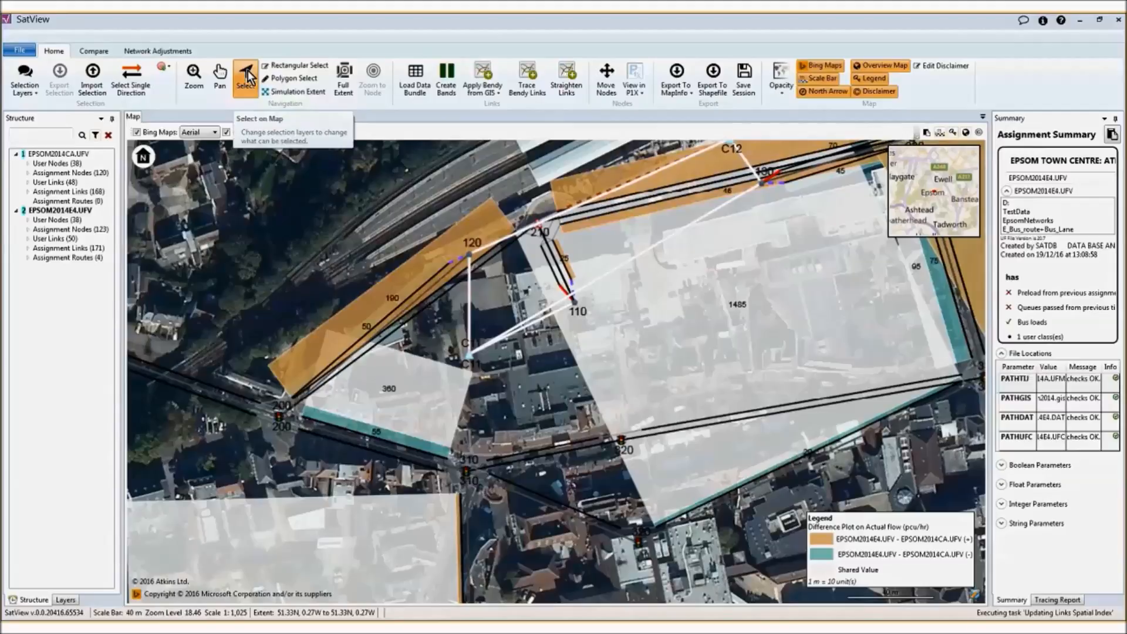
{"action": "left_click", "coordinate": [337, 406]}
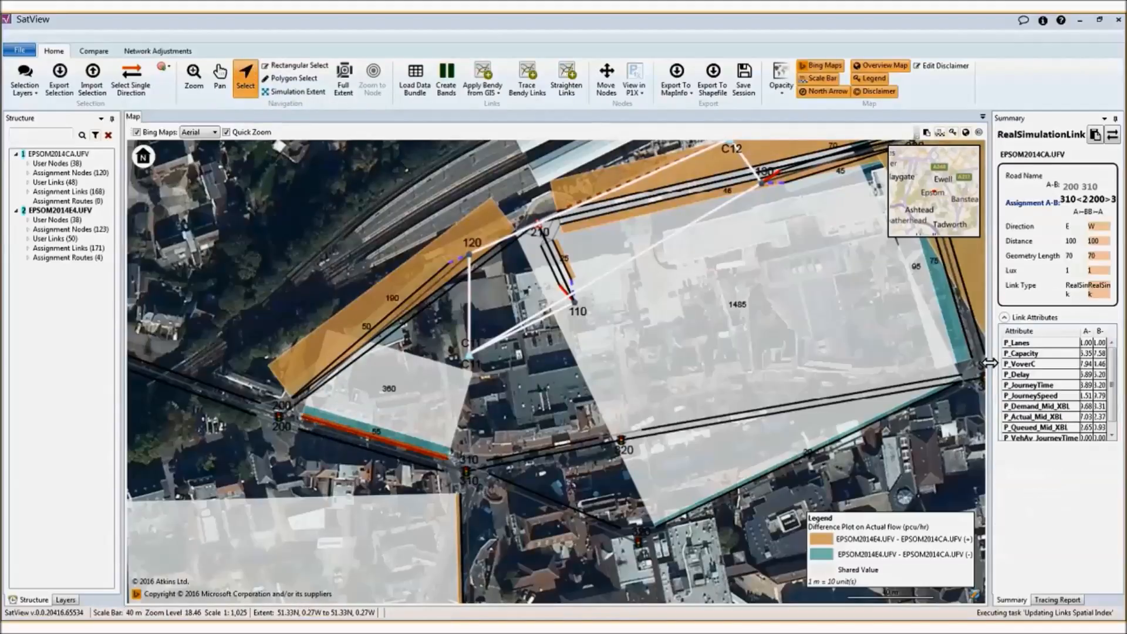
{"action": "left_click_drag", "start_coordinate": [990, 357], "coordinate": [934, 357]}
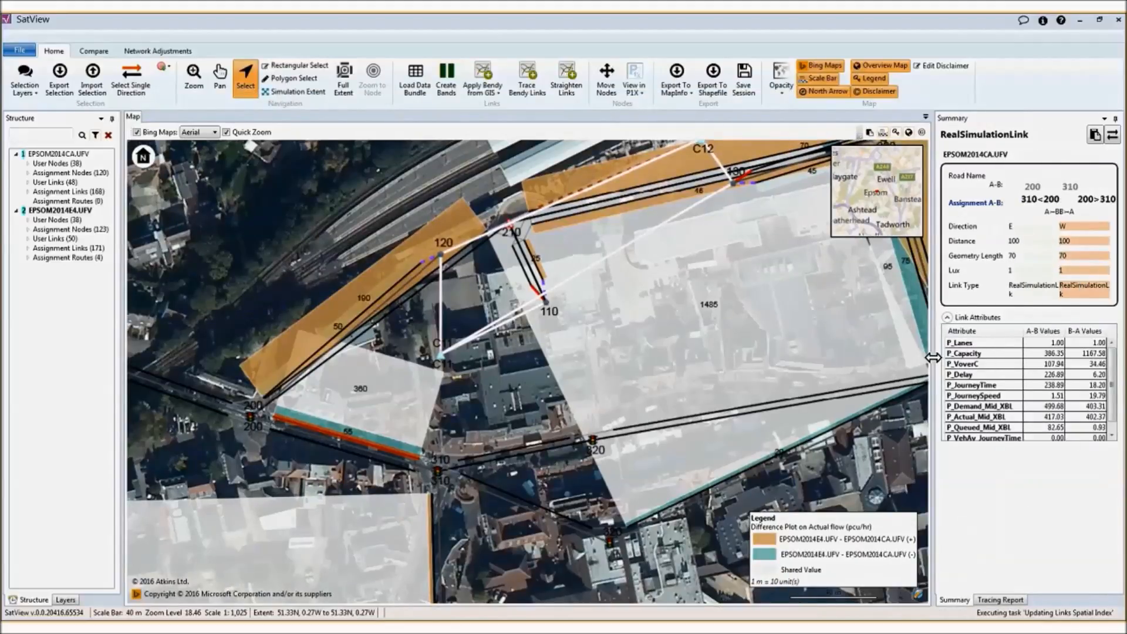
{"action": "scroll", "coordinate": [1115, 382], "scroll_direction": "down", "scroll_amount": 1}
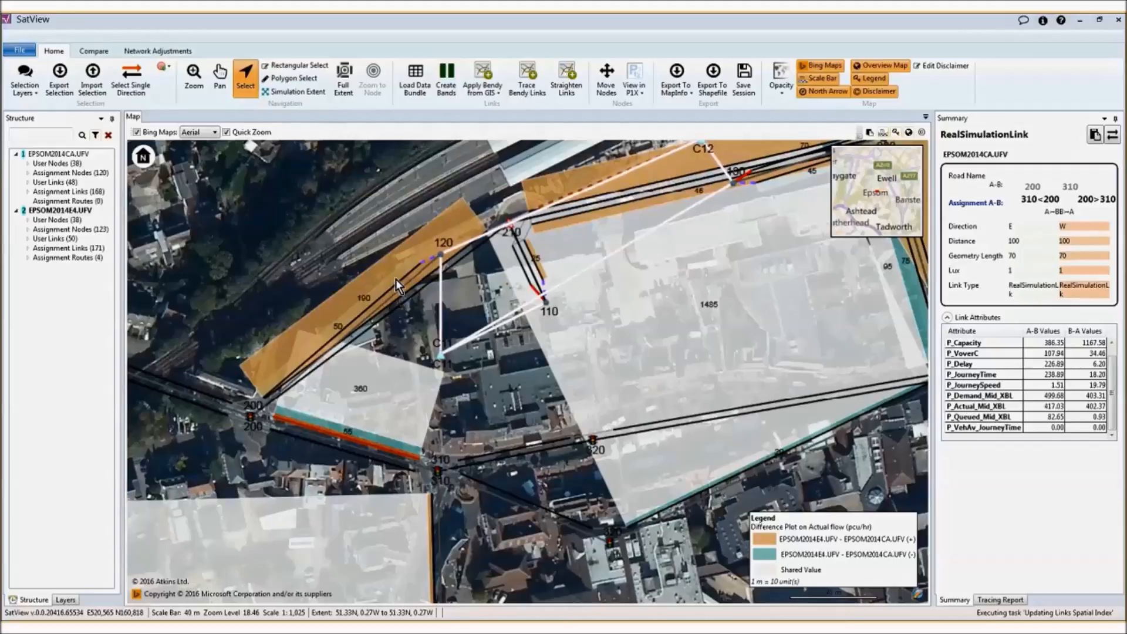
Step: Examine the difference bands on the links between nodes 310 and 330
{"action": "scroll", "coordinate": [681, 262], "scroll_direction": "down", "scroll_amount": 1}
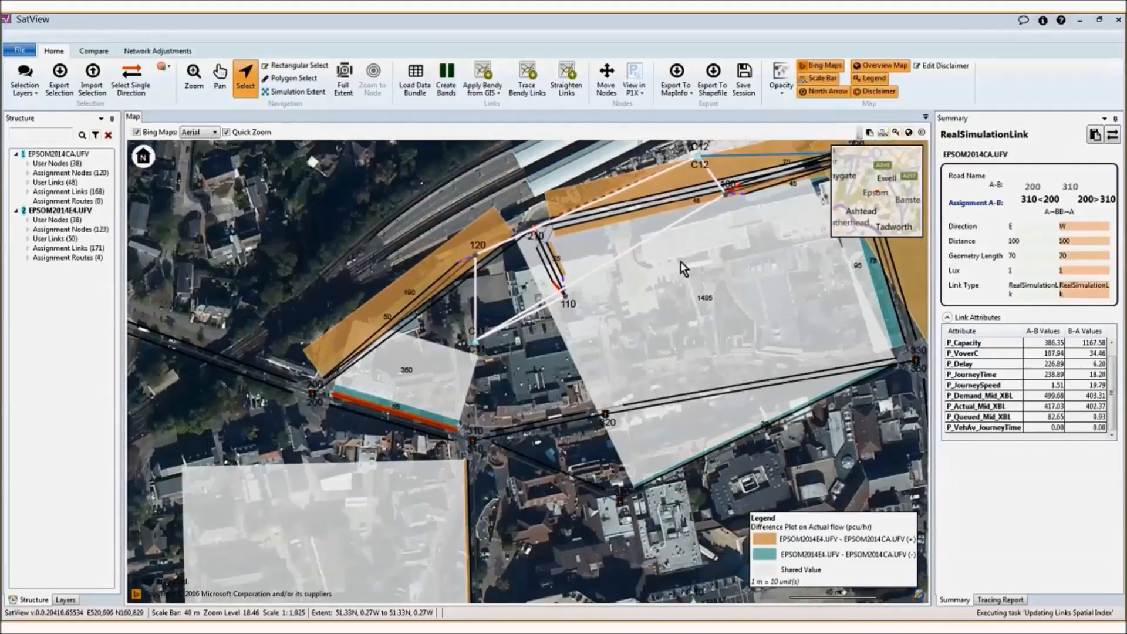
{"action": "scroll", "coordinate": [682, 262], "scroll_direction": "down", "scroll_amount": 1}
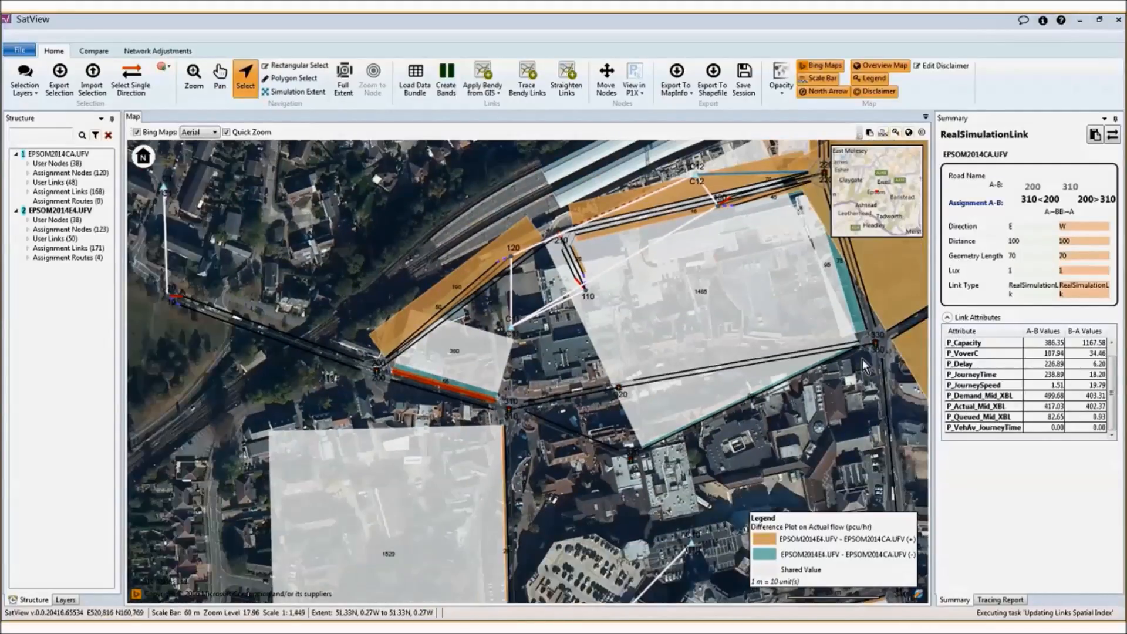
{"action": "left_click_drag", "start_coordinate": [862, 359], "coordinate": [748, 341]}
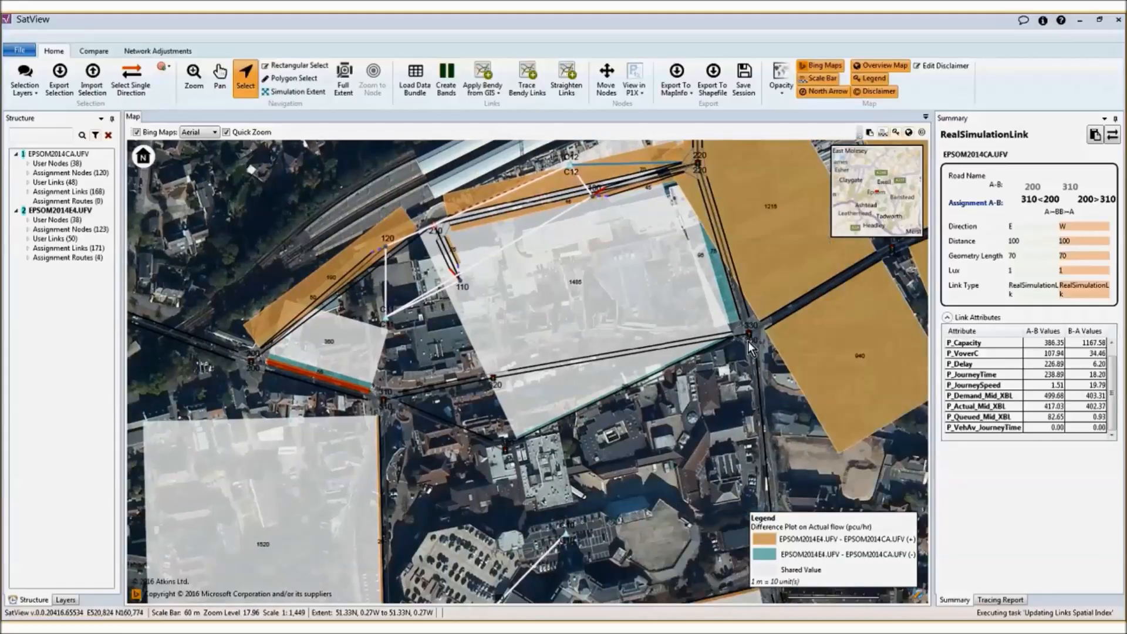
{"action": "scroll", "coordinate": [681, 369], "scroll_direction": "up", "scroll_amount": 1}
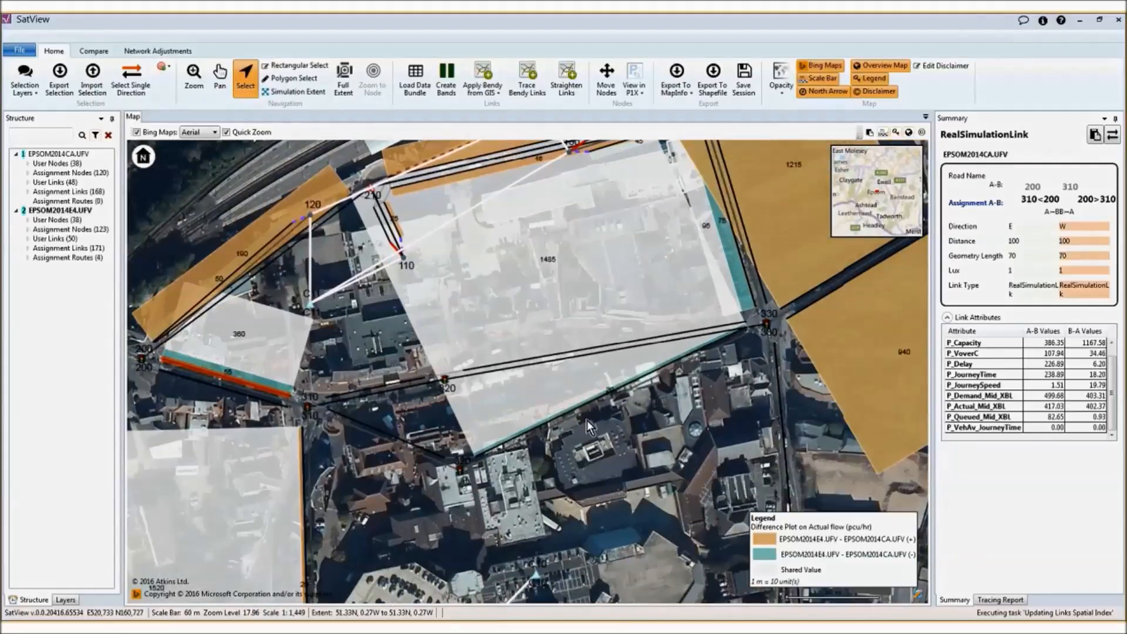
Step: Hide the assignment nodes, user nodes, user links, links, turns and connectors layers of Net 2 and refresh the map
{"action": "scroll", "coordinate": [587, 420], "scroll_direction": "up", "scroll_amount": 1}
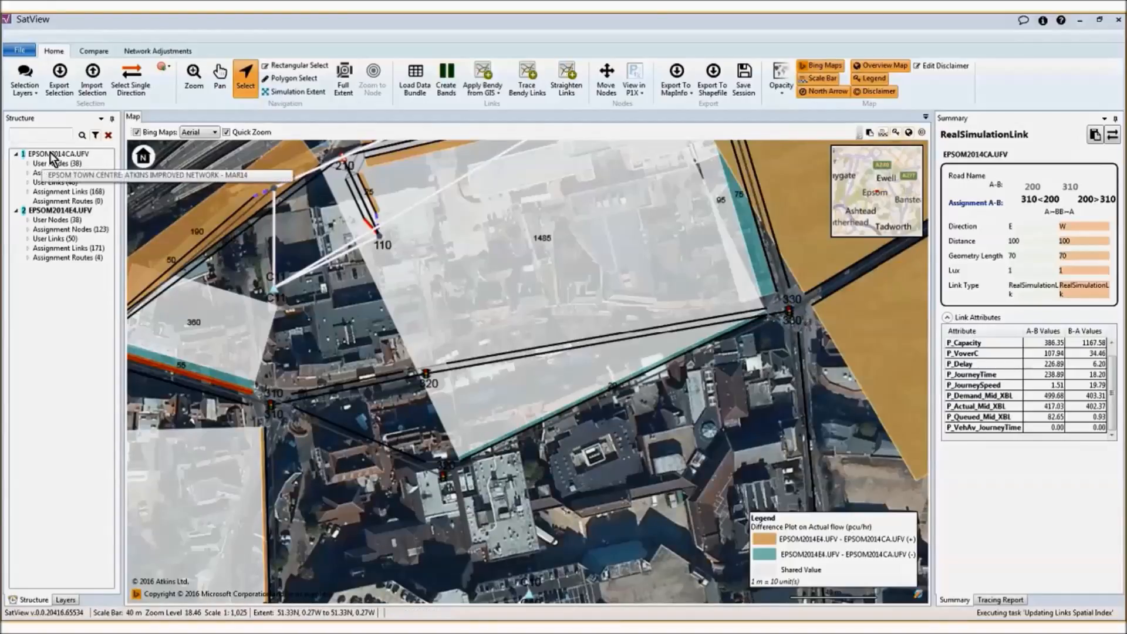
{"action": "left_click", "coordinate": [66, 600]}
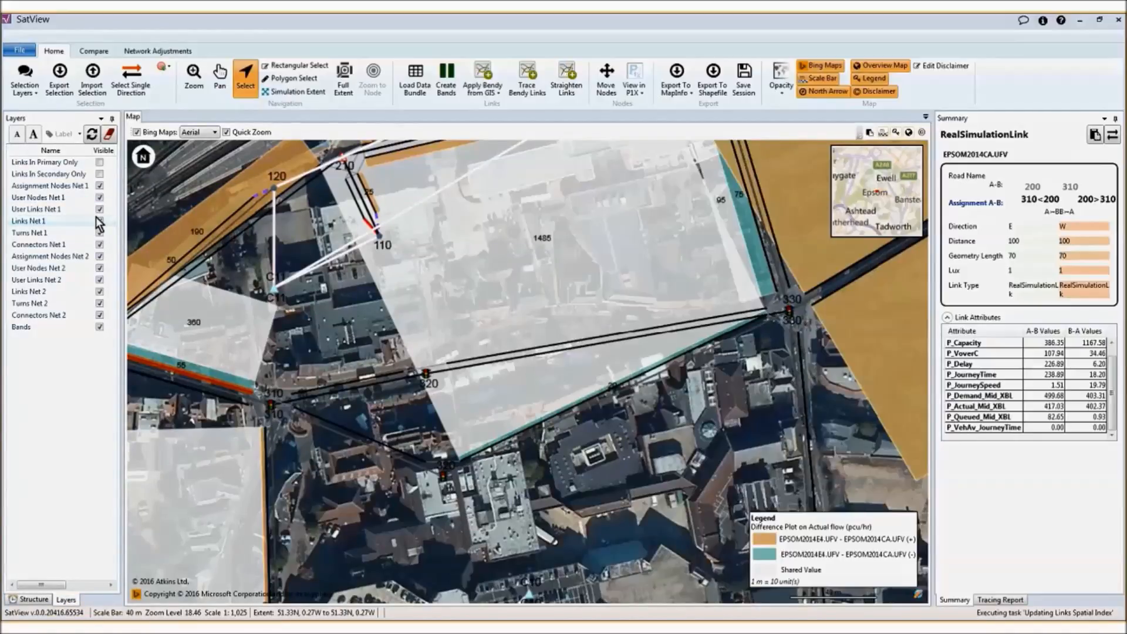
{"action": "left_click", "coordinate": [99, 256]}
{"action": "left_click", "coordinate": [99, 268]}
{"action": "left_click", "coordinate": [100, 280]}
{"action": "left_click", "coordinate": [99, 291]}
{"action": "left_click", "coordinate": [99, 303]}
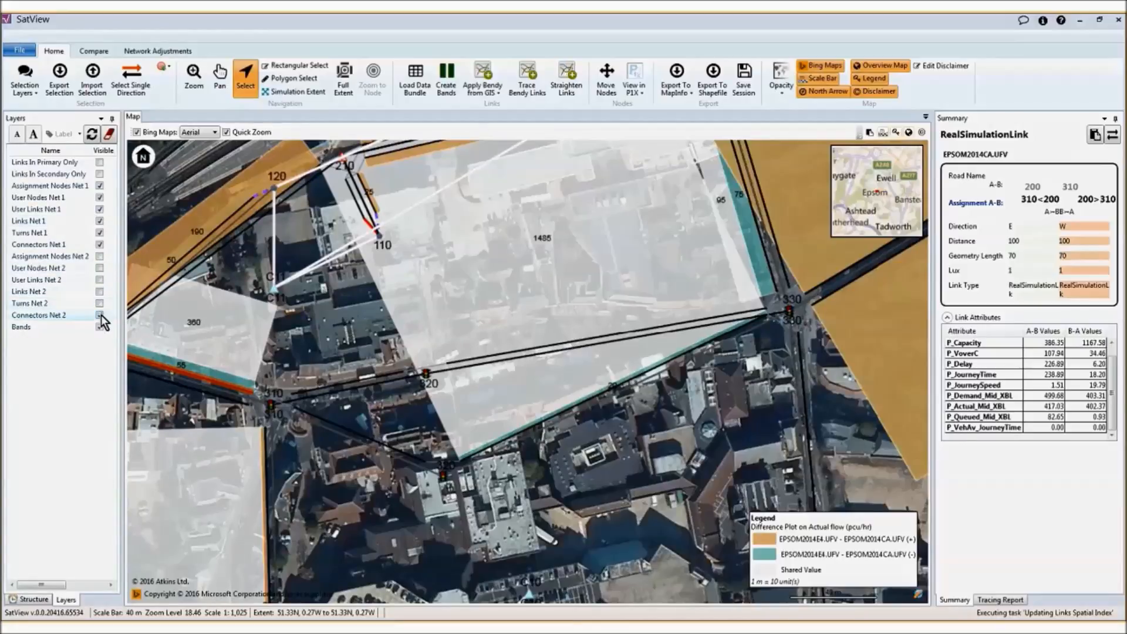
{"action": "left_click", "coordinate": [92, 135]}
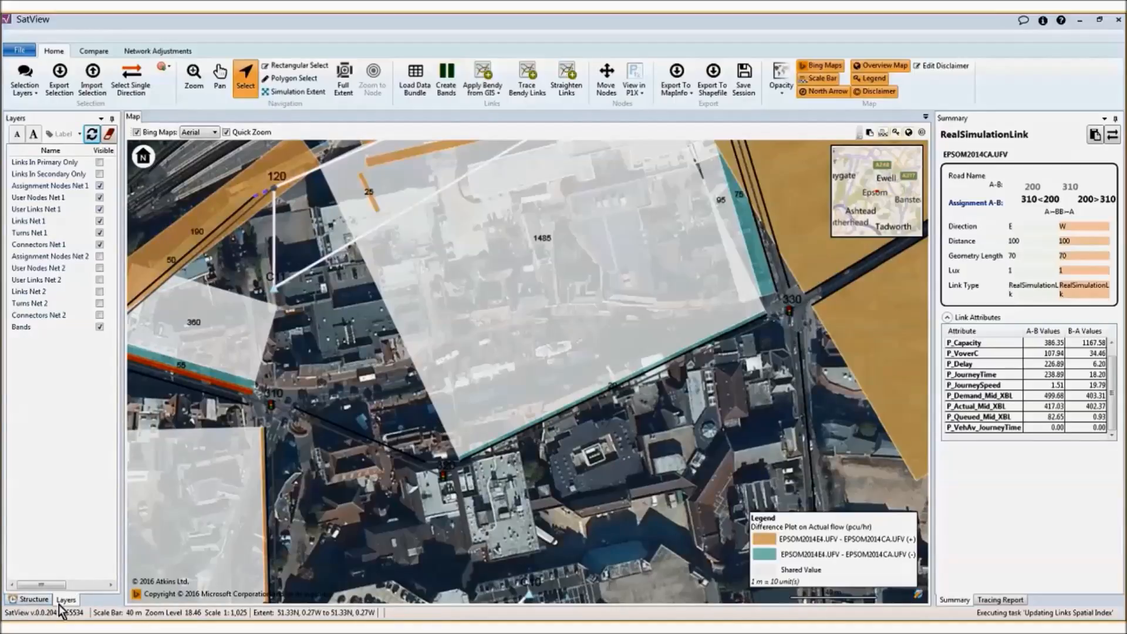
Step: Set EPSOM2014E4.UFV as the primary network and view the assignment summaries of both networks
{"action": "left_click", "coordinate": [41, 601]}
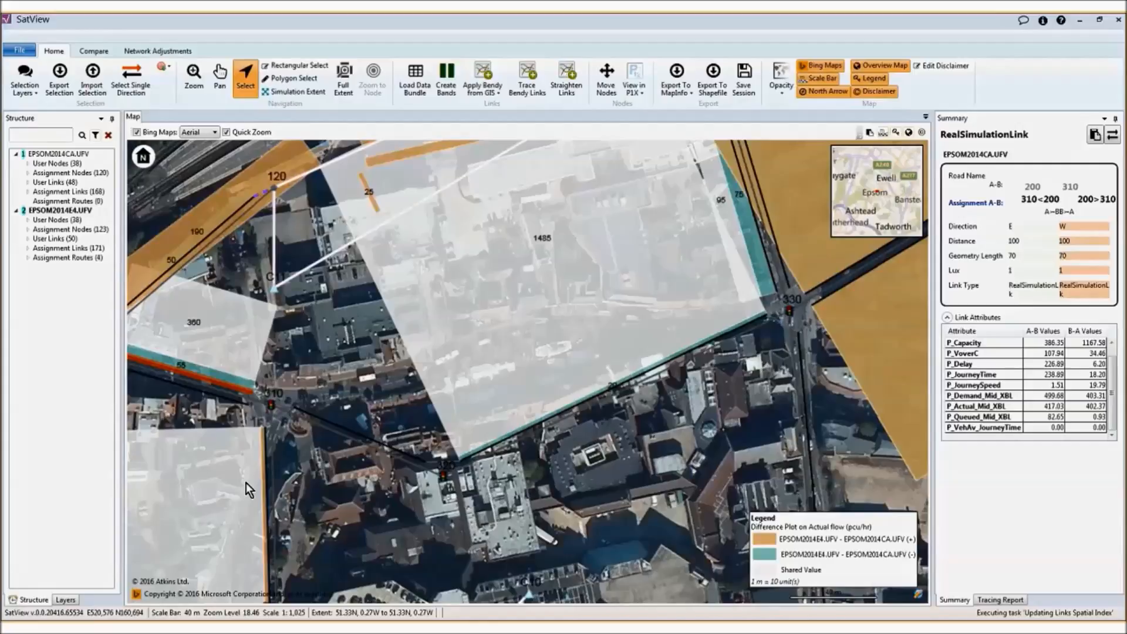
{"action": "left_click_drag", "start_coordinate": [121, 242], "coordinate": [137, 242]}
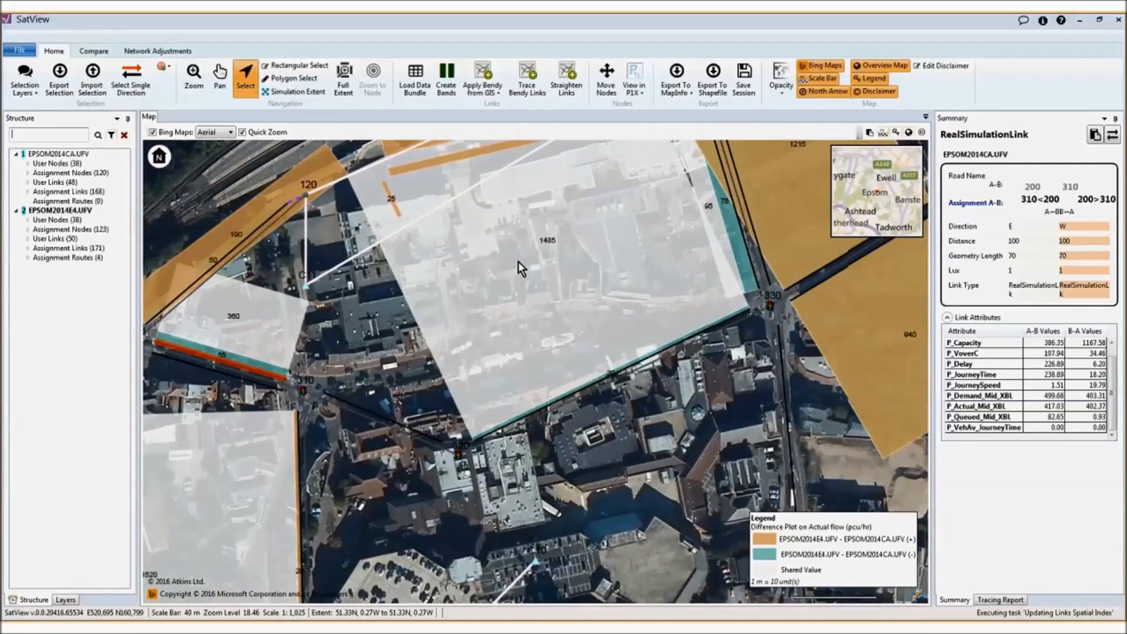
{"action": "scroll", "coordinate": [518, 262], "scroll_direction": "down", "scroll_amount": 1}
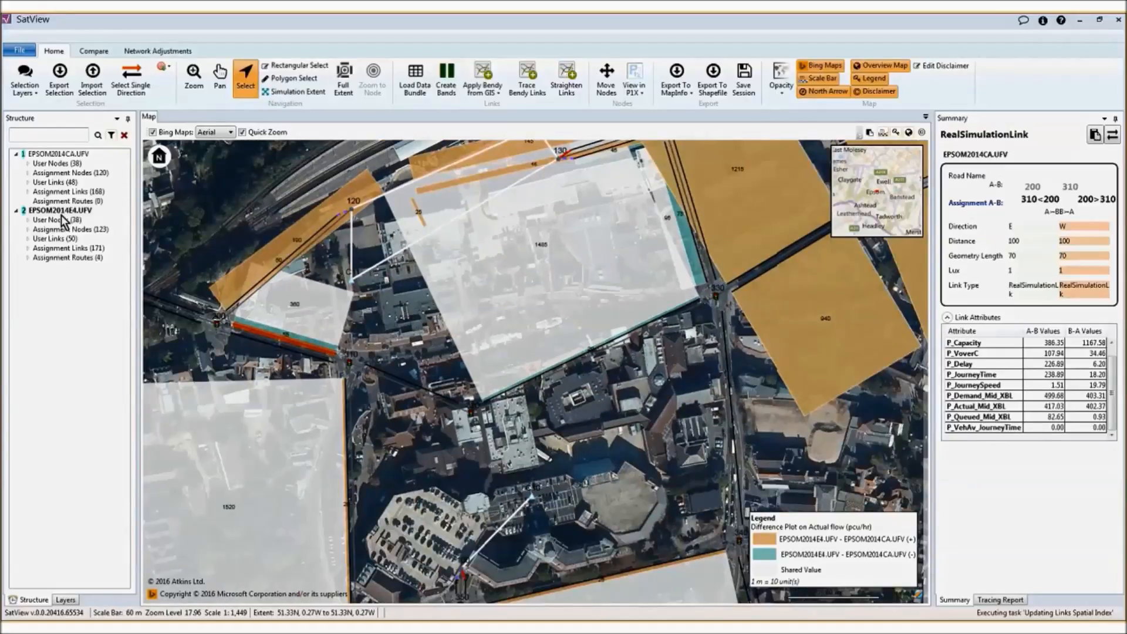
{"action": "right_click", "coordinate": [65, 215]}
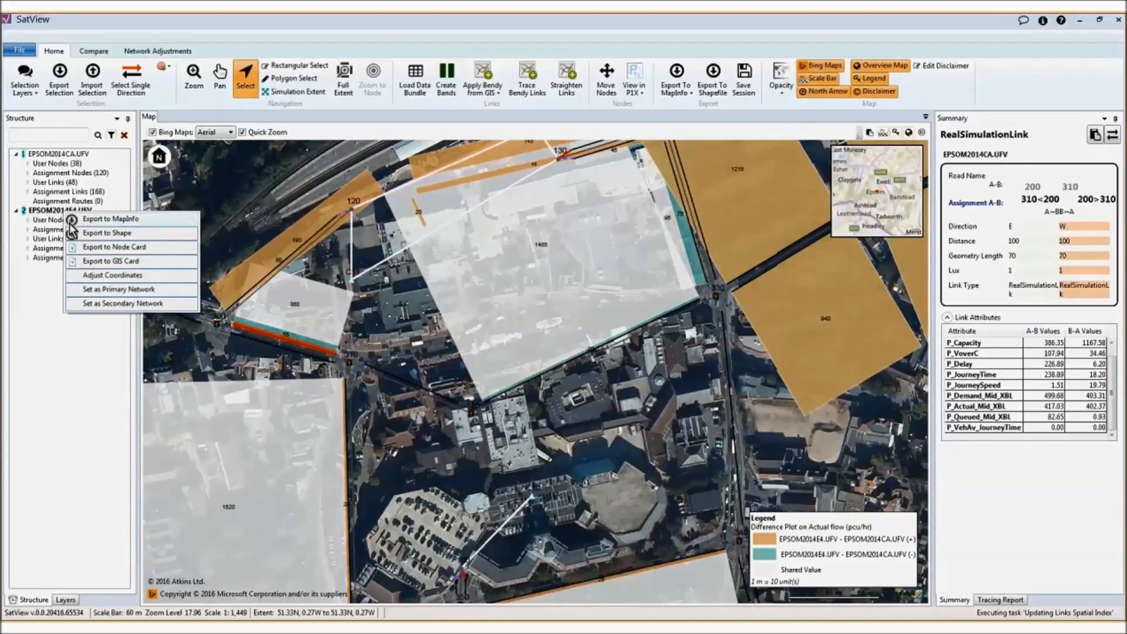
{"action": "left_click", "coordinate": [144, 292]}
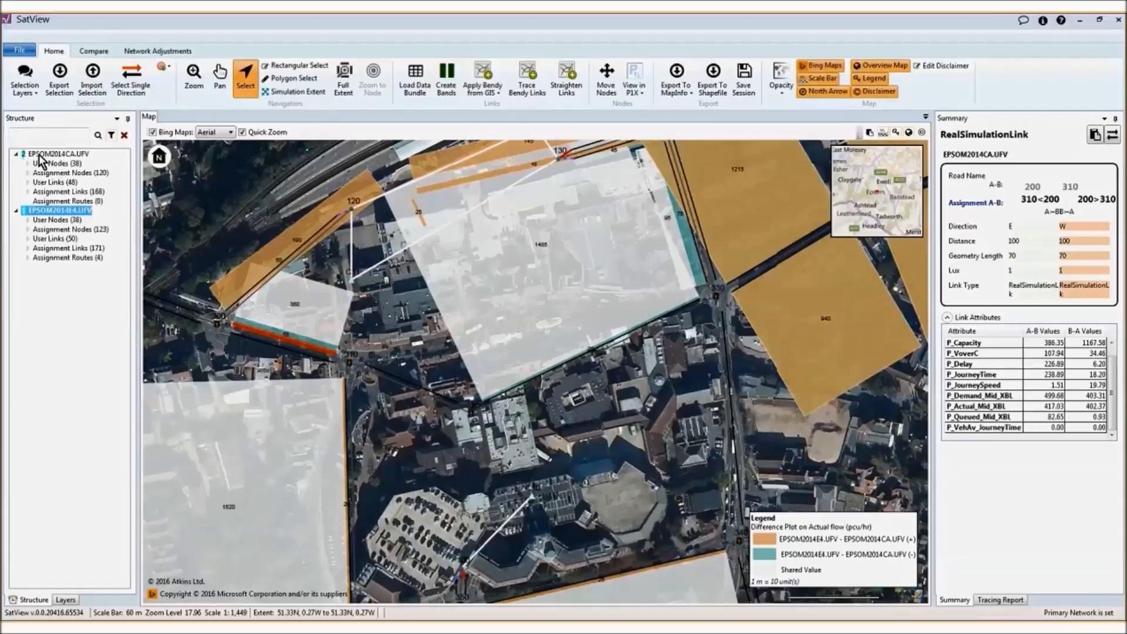
{"action": "left_click", "coordinate": [59, 154]}
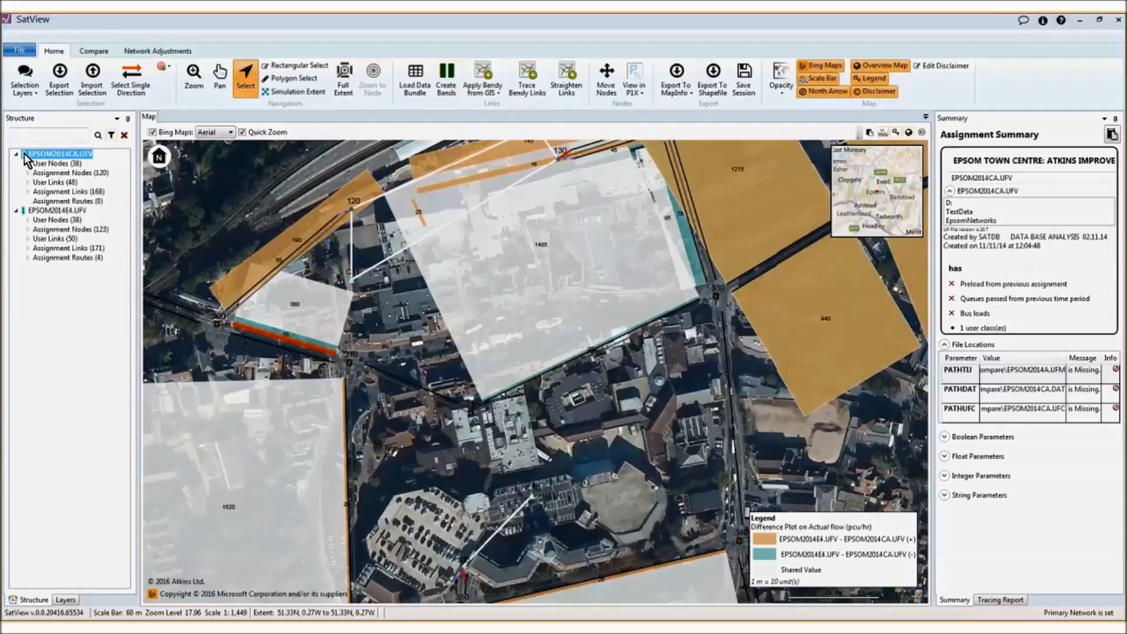
{"action": "left_click", "coordinate": [65, 211]}
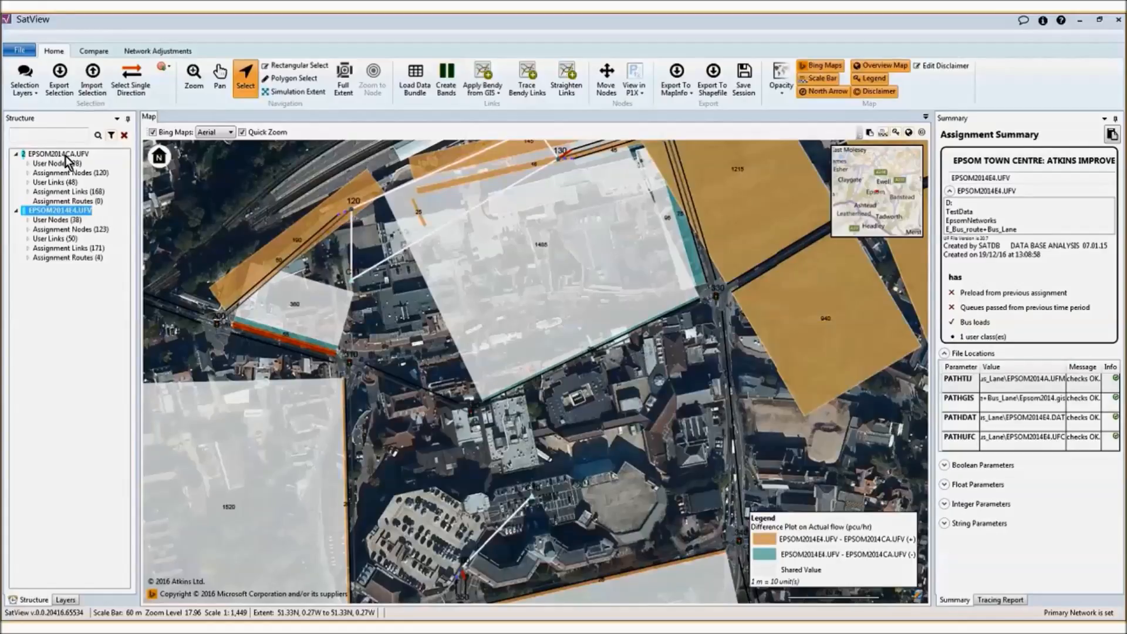
Step: Recreate the actual flow difference bands with the existing settings and refresh the map layers
{"action": "left_click", "coordinate": [450, 79]}
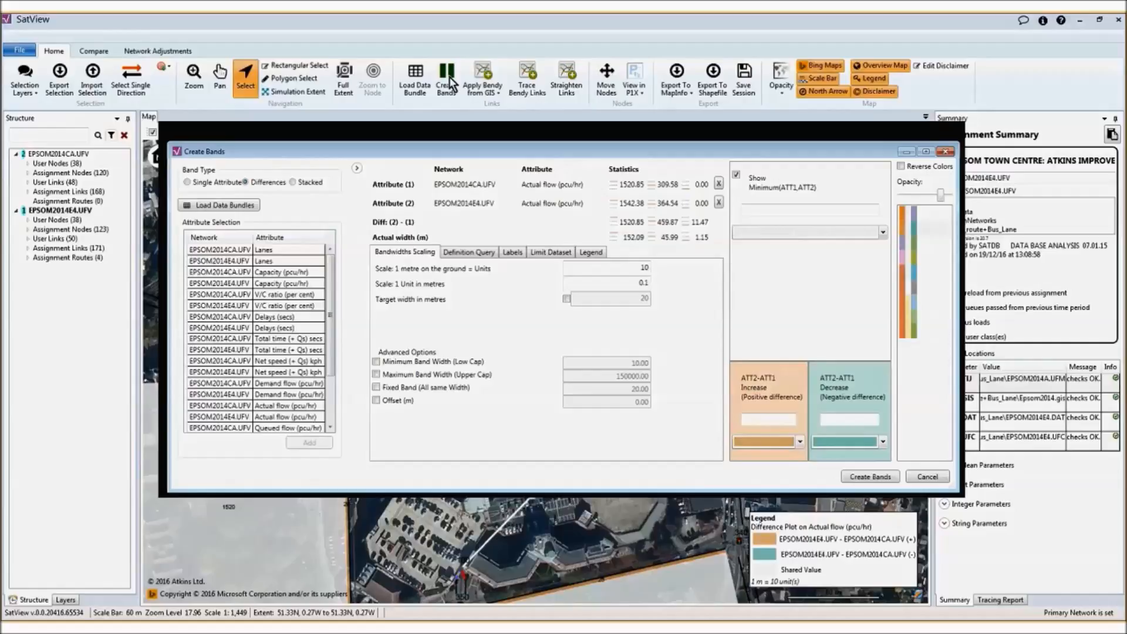
{"action": "left_click", "coordinate": [882, 477]}
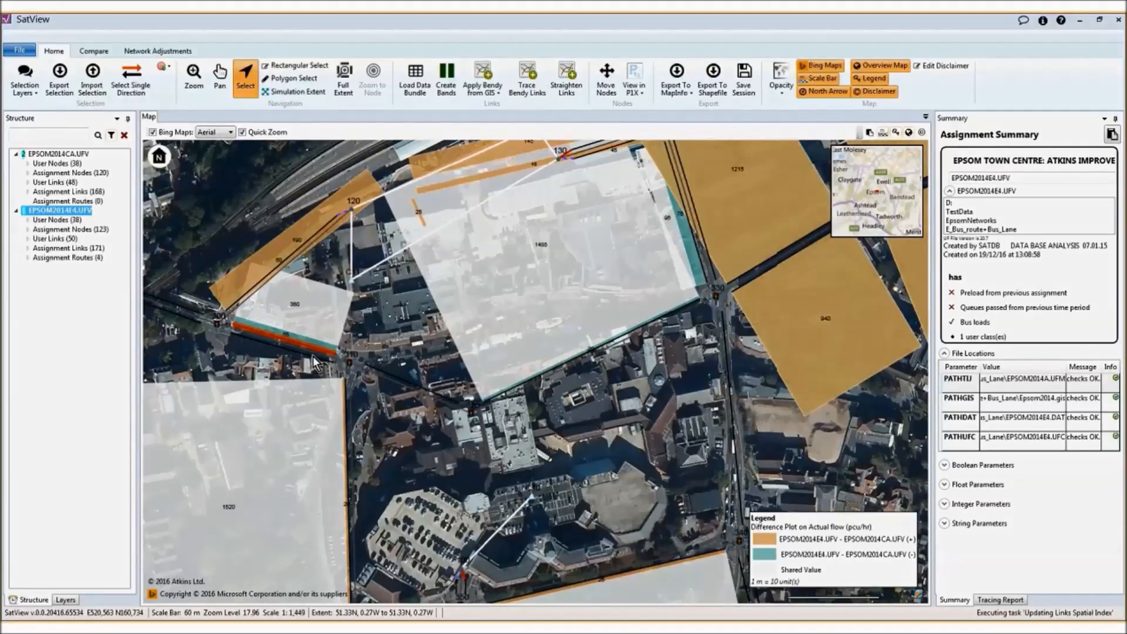
{"action": "left_click", "coordinate": [65, 600]}
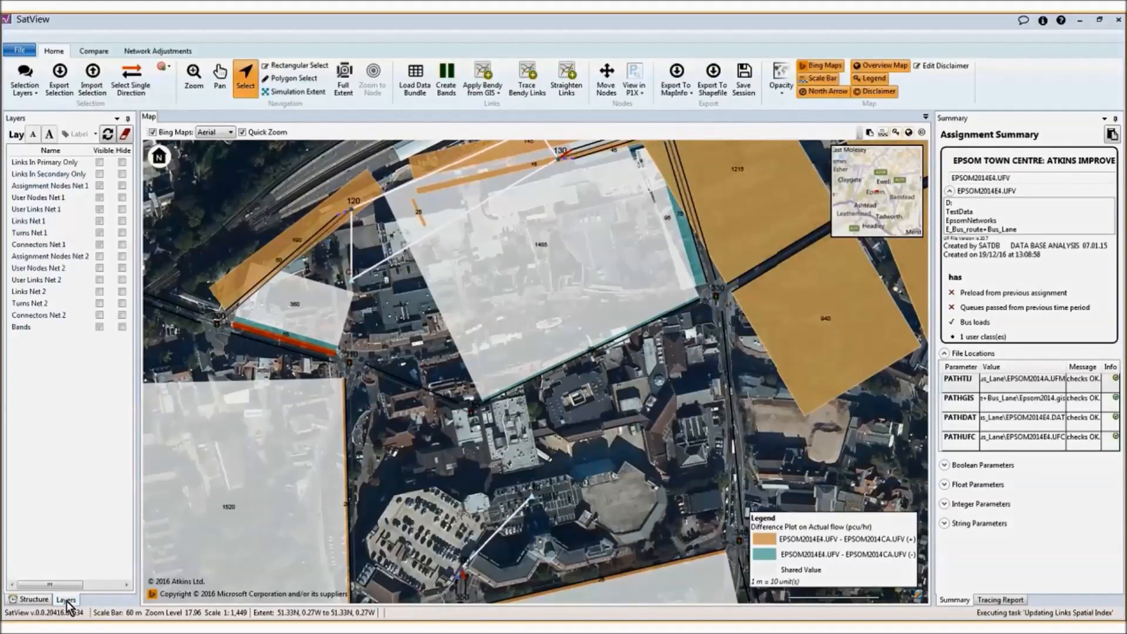
{"action": "left_click", "coordinate": [107, 133]}
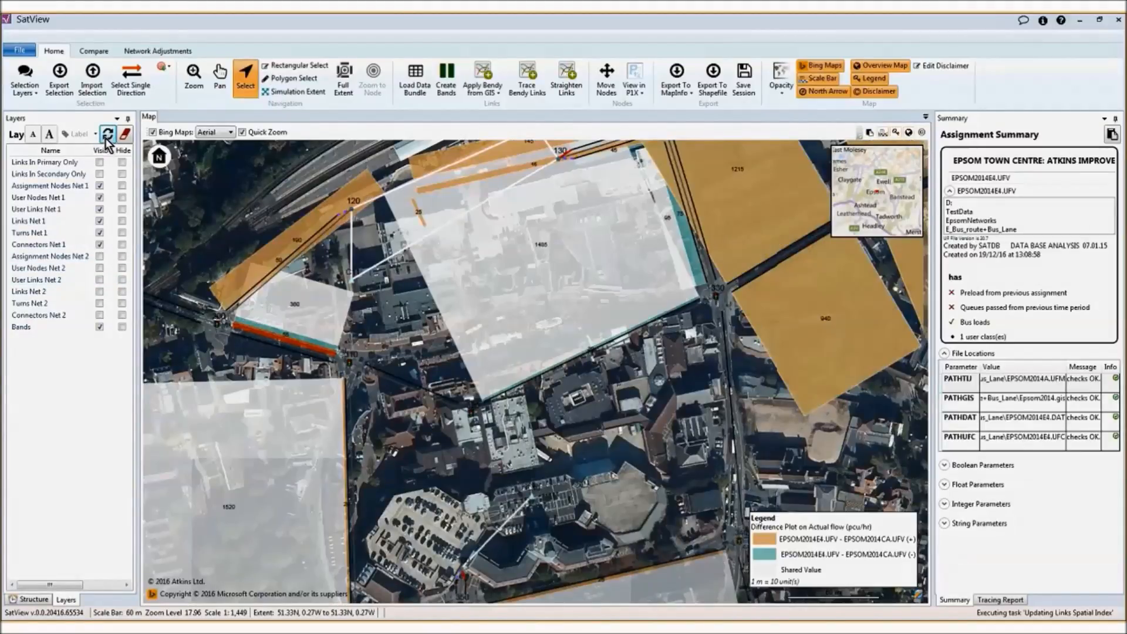
{"action": "scroll", "coordinate": [502, 313], "scroll_direction": "down", "scroll_amount": 1}
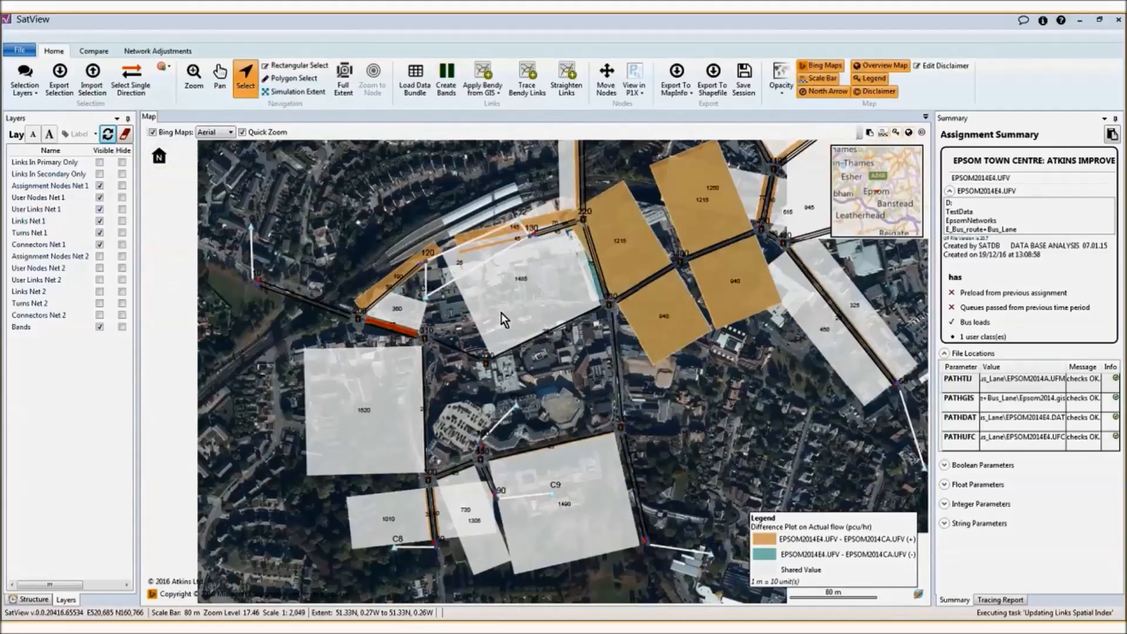
{"action": "scroll", "coordinate": [502, 312], "scroll_direction": "down", "scroll_amount": 1}
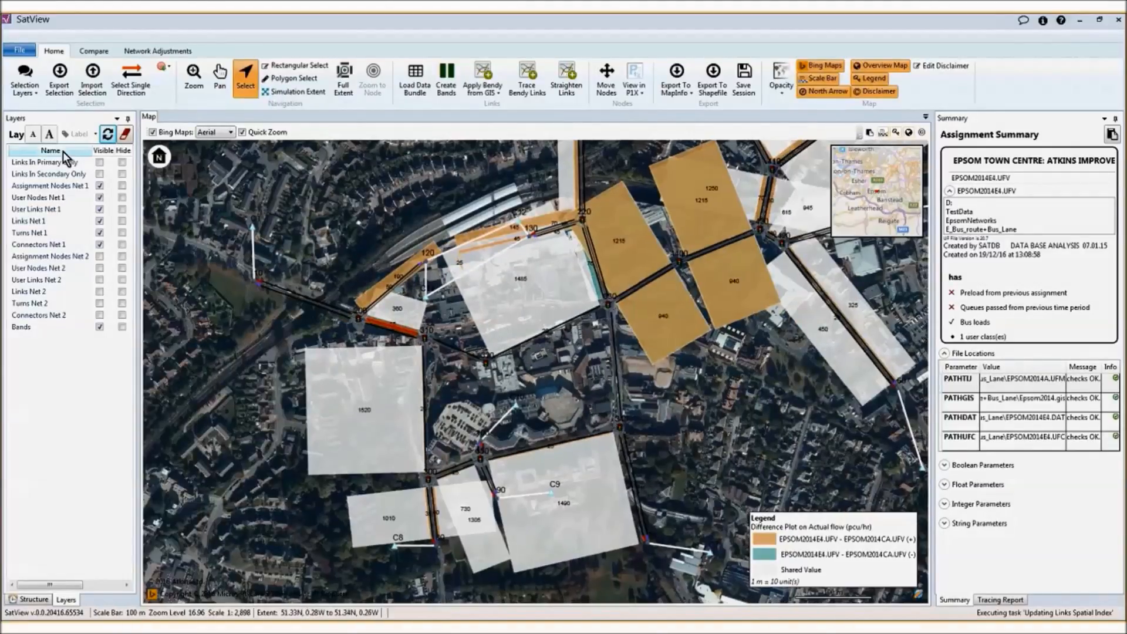
Step: Review the EPSOM2014CA and EPSOM2014E4 networks in the network structure
{"action": "left_click", "coordinate": [30, 599]}
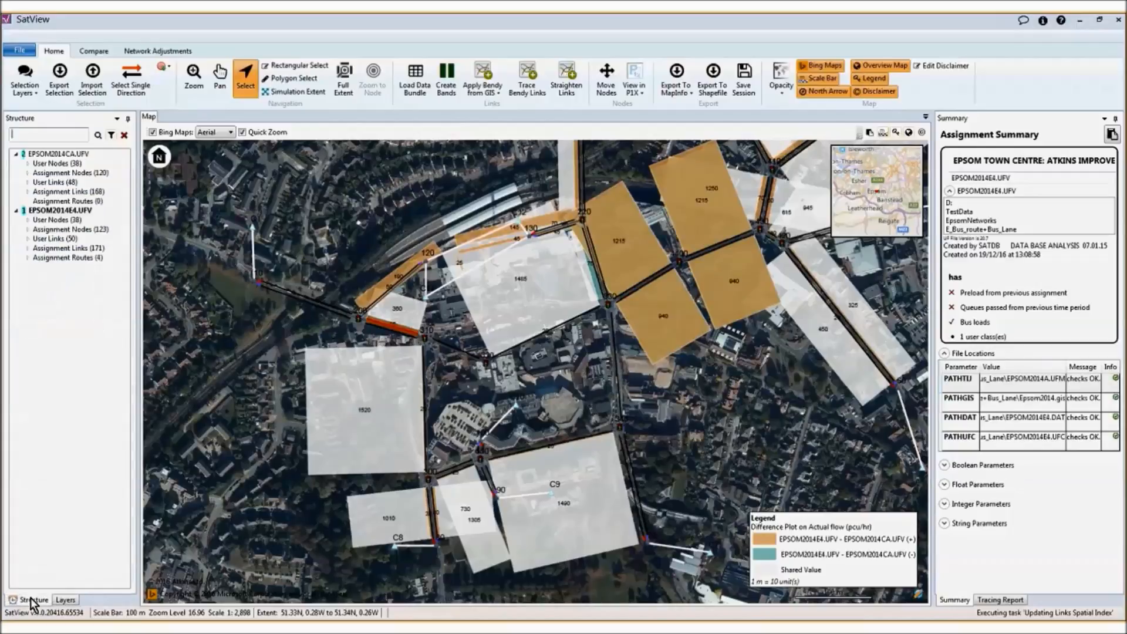
{"action": "left_click", "coordinate": [61, 154]}
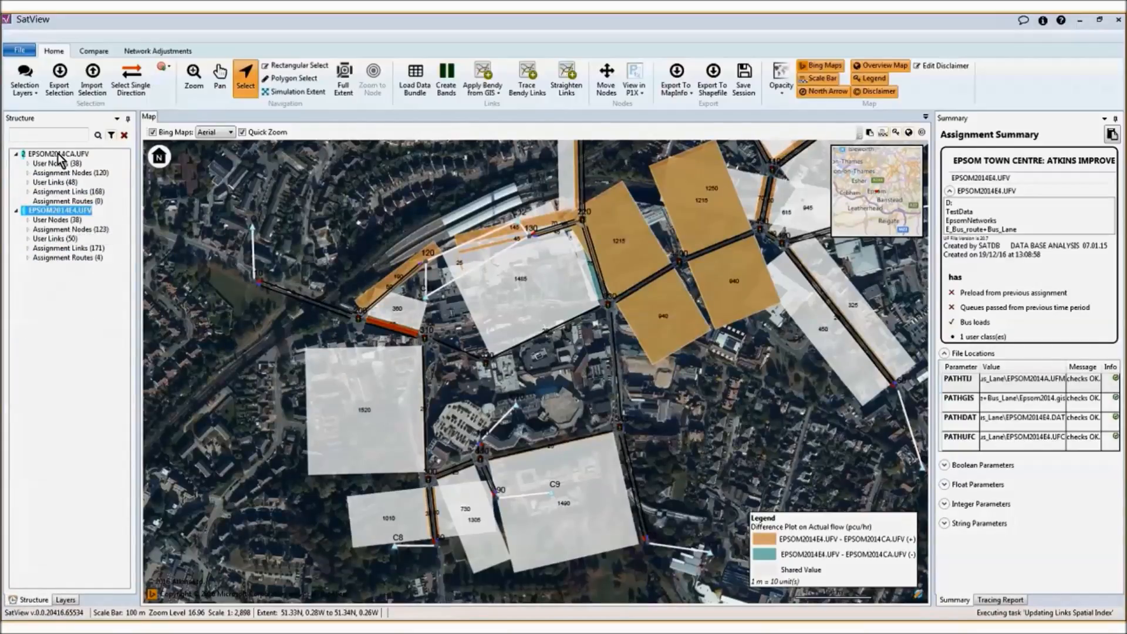
{"action": "left_click", "coordinate": [42, 211]}
Step: Move node 320 of EPSOM2014CA.UFV north-west to about (520648, 160748), on the straighter route between nodes 310 and 330
{"action": "left_click", "coordinate": [65, 600]}
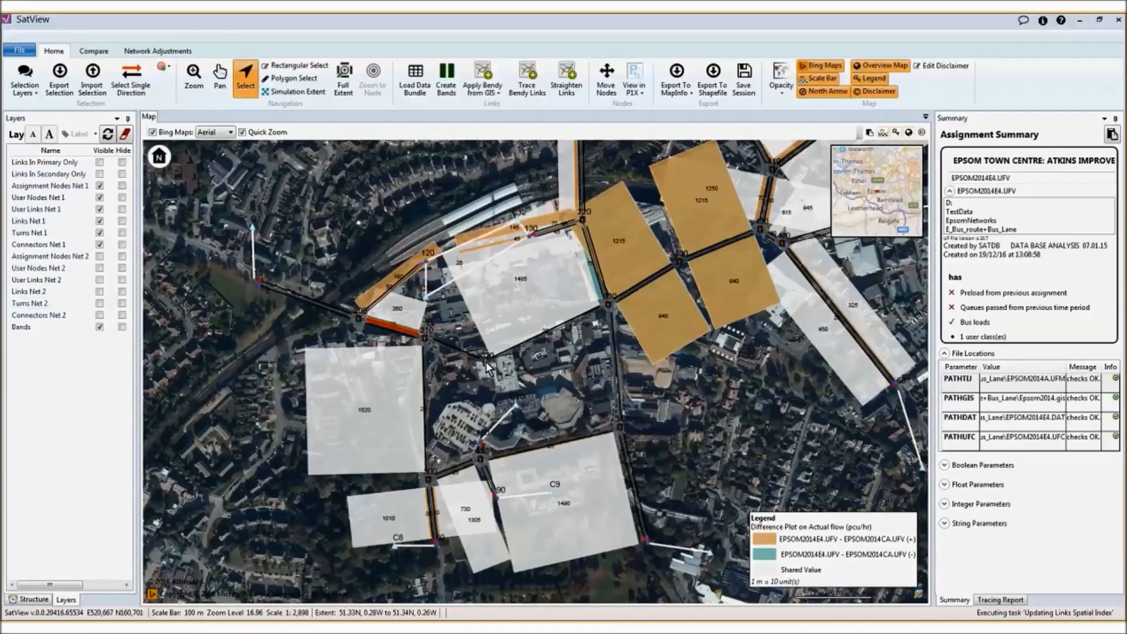
{"action": "scroll", "coordinate": [484, 330], "scroll_direction": "up", "scroll_amount": 1}
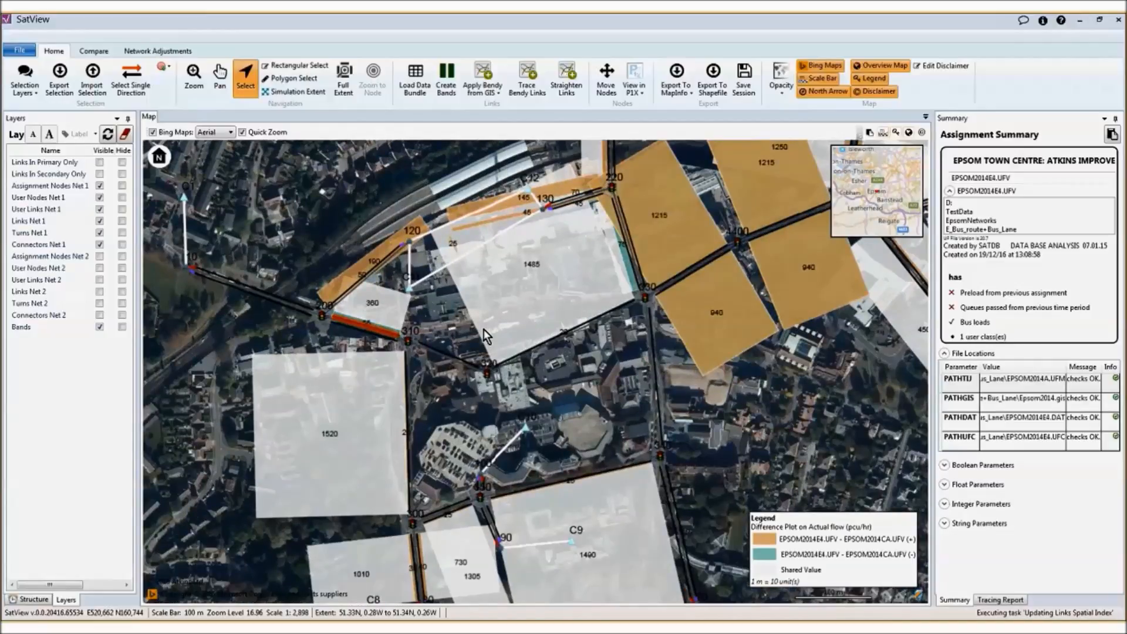
{"action": "scroll", "coordinate": [484, 329], "scroll_direction": "up", "scroll_amount": 1}
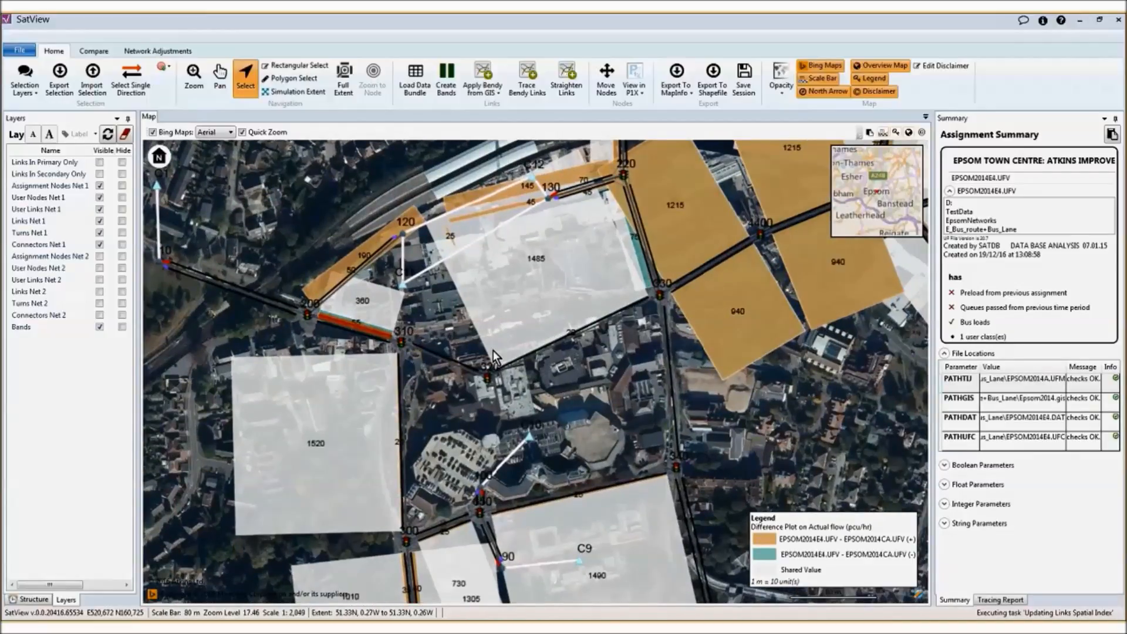
{"action": "left_click", "coordinate": [606, 80]}
{"action": "left_click_drag", "start_coordinate": [487, 377], "coordinate": [483, 310]}
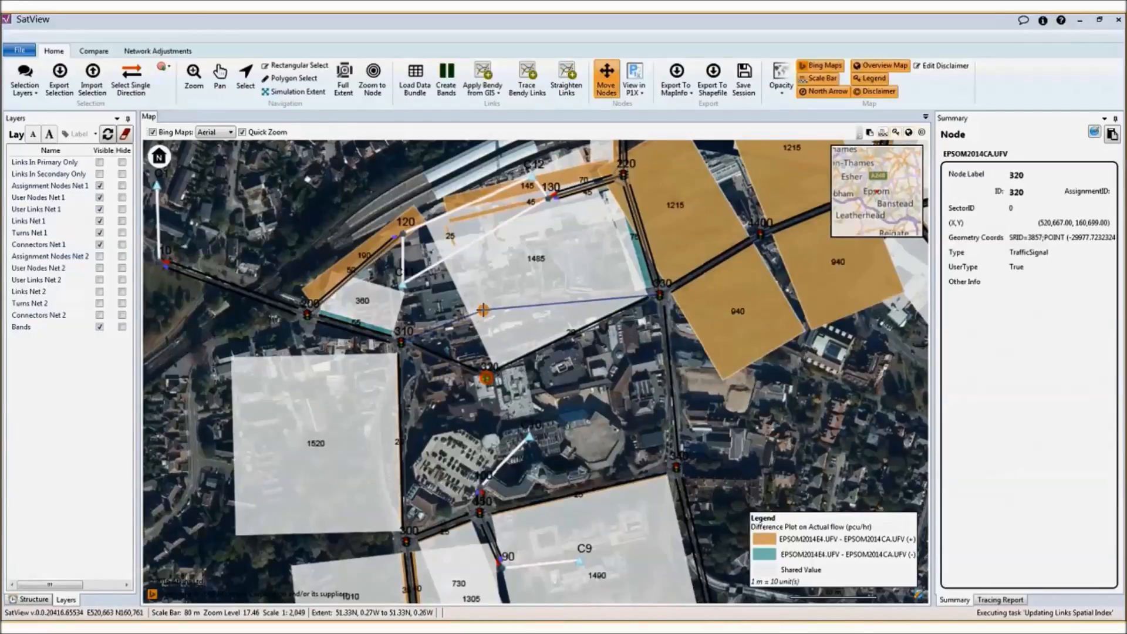
{"action": "left_click_drag", "start_coordinate": [483, 310], "coordinate": [467, 324]}
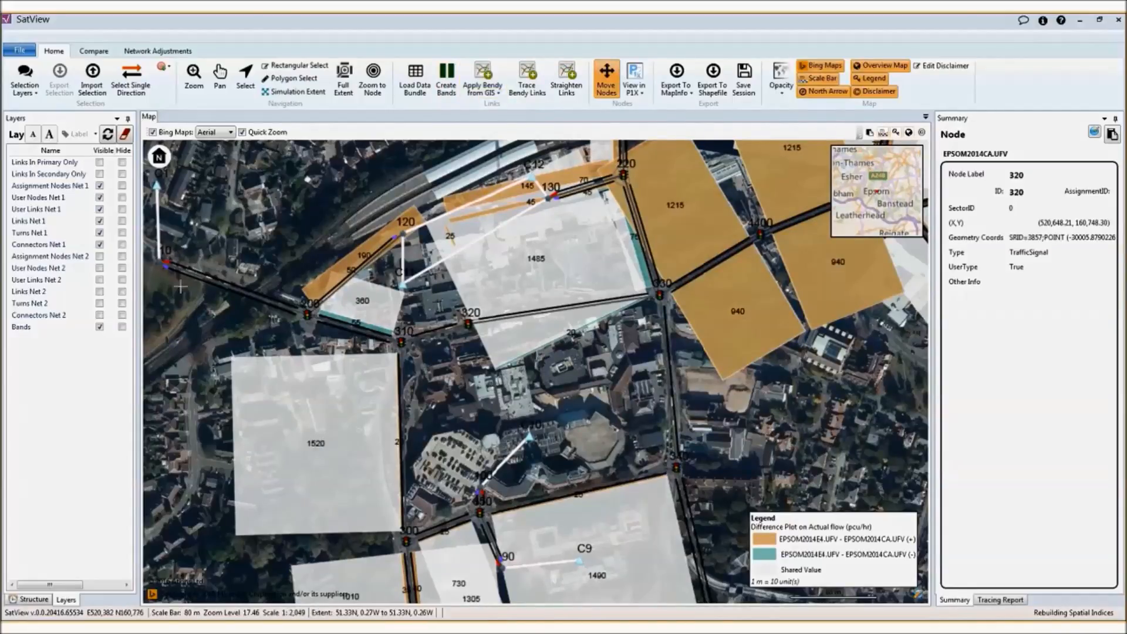
Step: Show all Net 2 node, link, turn and connector layers again and recreate the bands for the moved node 320
{"action": "left_click", "coordinate": [99, 256]}
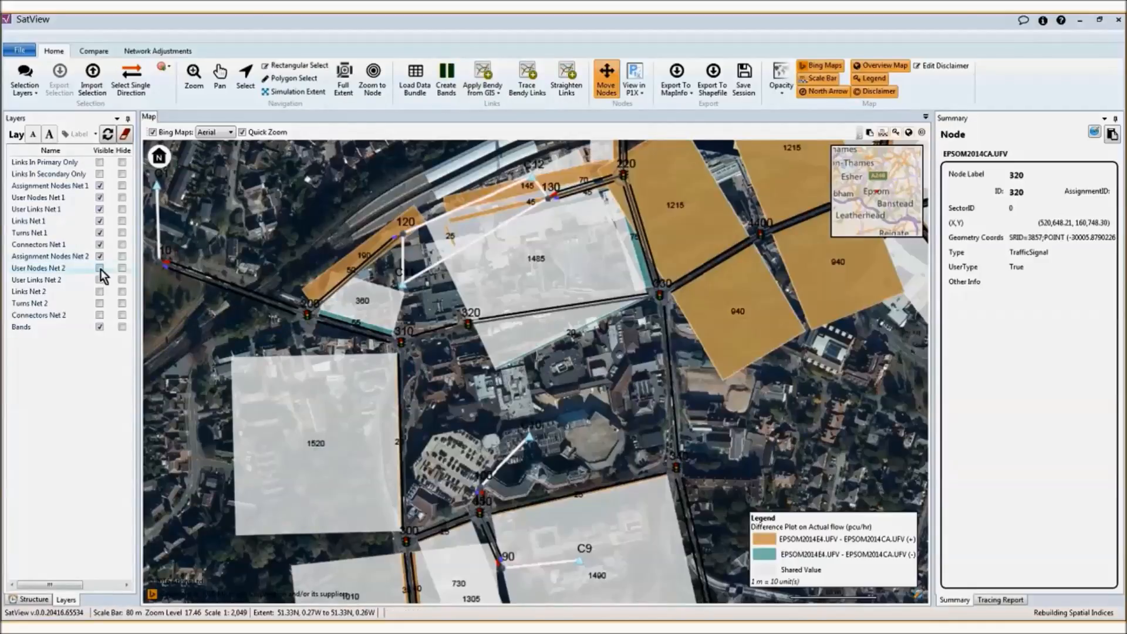
{"action": "left_click", "coordinate": [100, 291]}
{"action": "left_click", "coordinate": [99, 303]}
{"action": "left_click", "coordinate": [99, 314]}
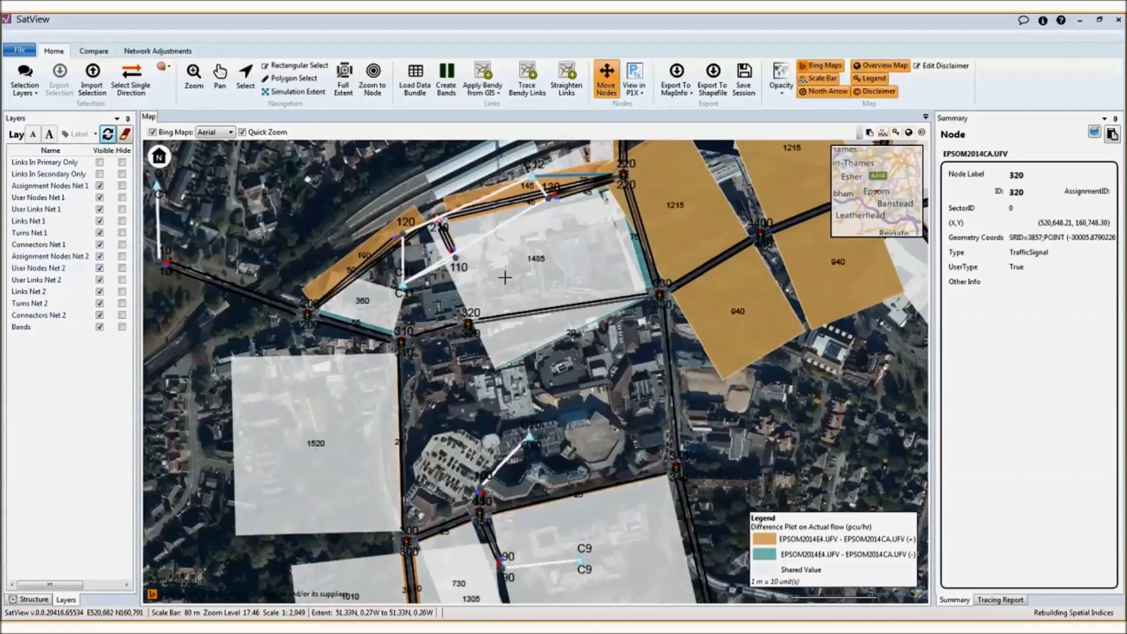
{"action": "left_click", "coordinate": [447, 77]}
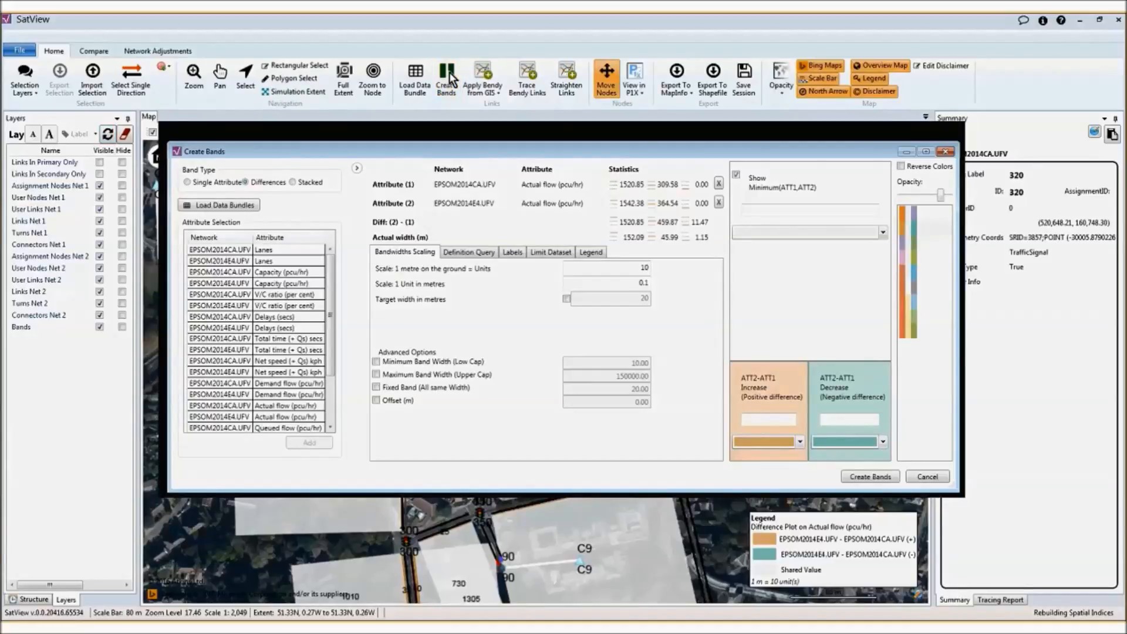
{"action": "left_click", "coordinate": [878, 476]}
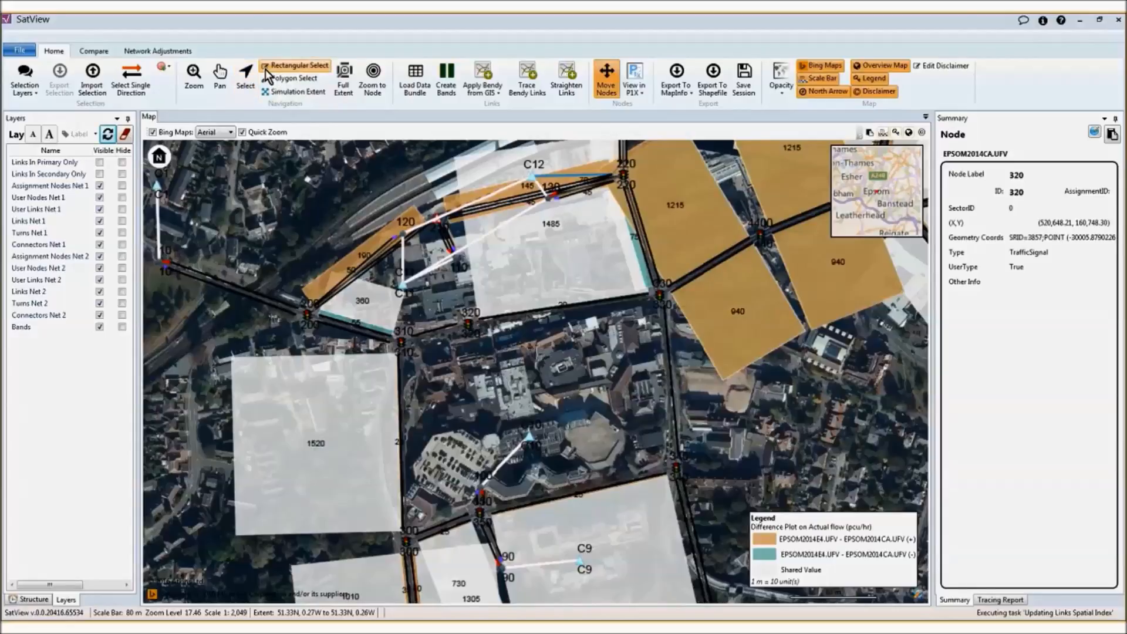
Step: Move node 440 of EPSOM2014E4.UFV south-east, away from node 4400, to about (520929, 160813)
{"action": "left_click", "coordinate": [222, 75]}
{"action": "left_click_drag", "start_coordinate": [777, 262], "coordinate": [580, 378]}
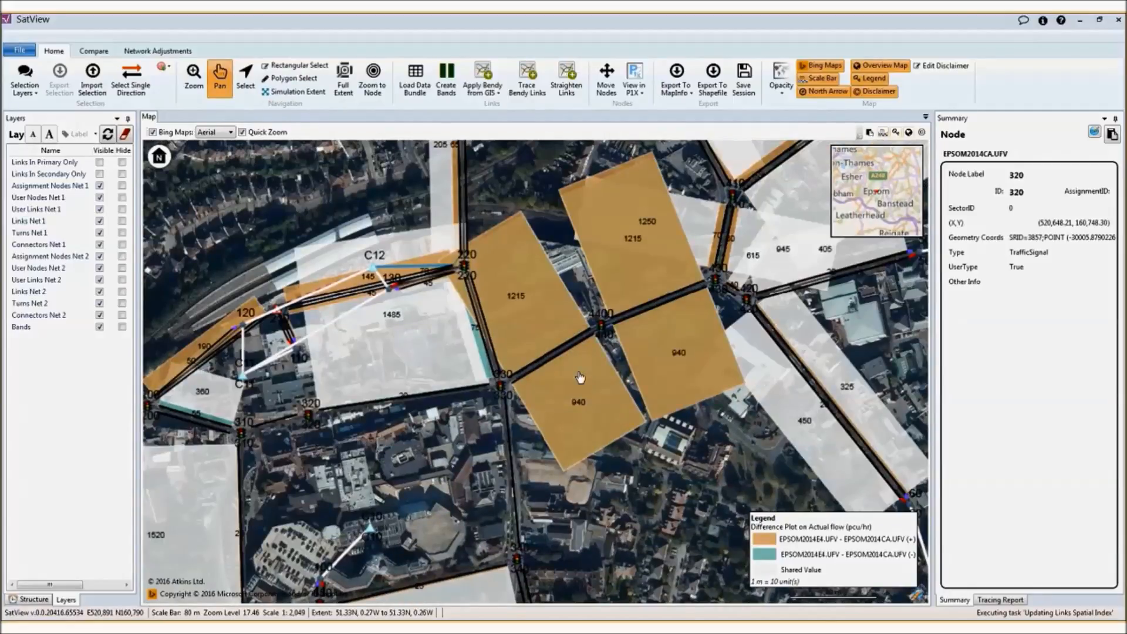
{"action": "left_click_drag", "start_coordinate": [580, 377], "coordinate": [503, 446]}
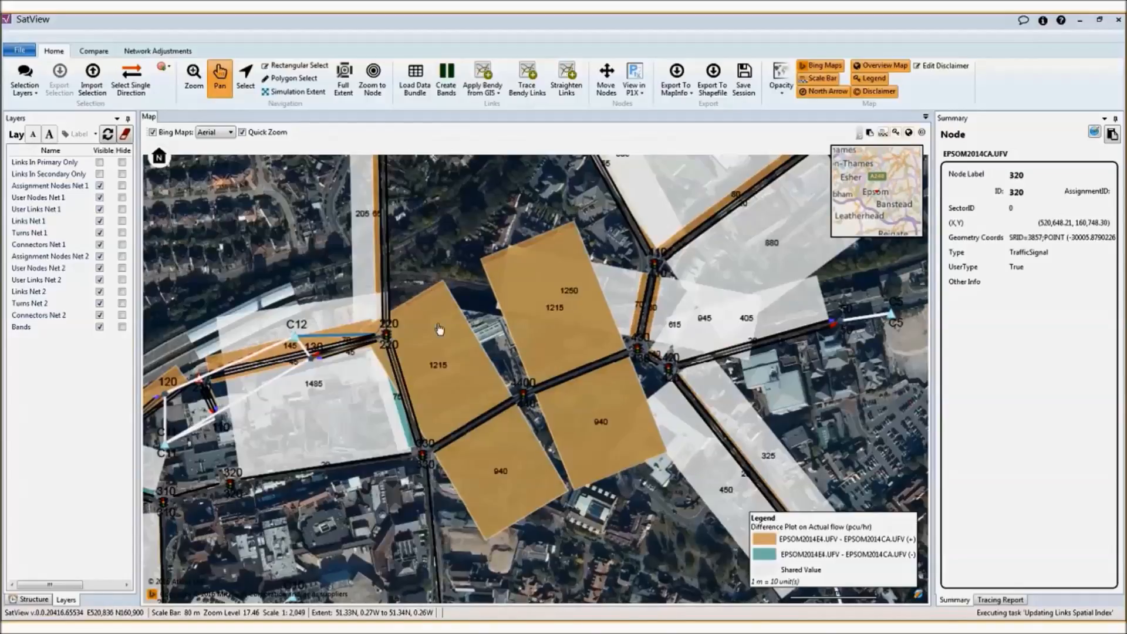
{"action": "left_click_drag", "start_coordinate": [439, 327], "coordinate": [530, 326]}
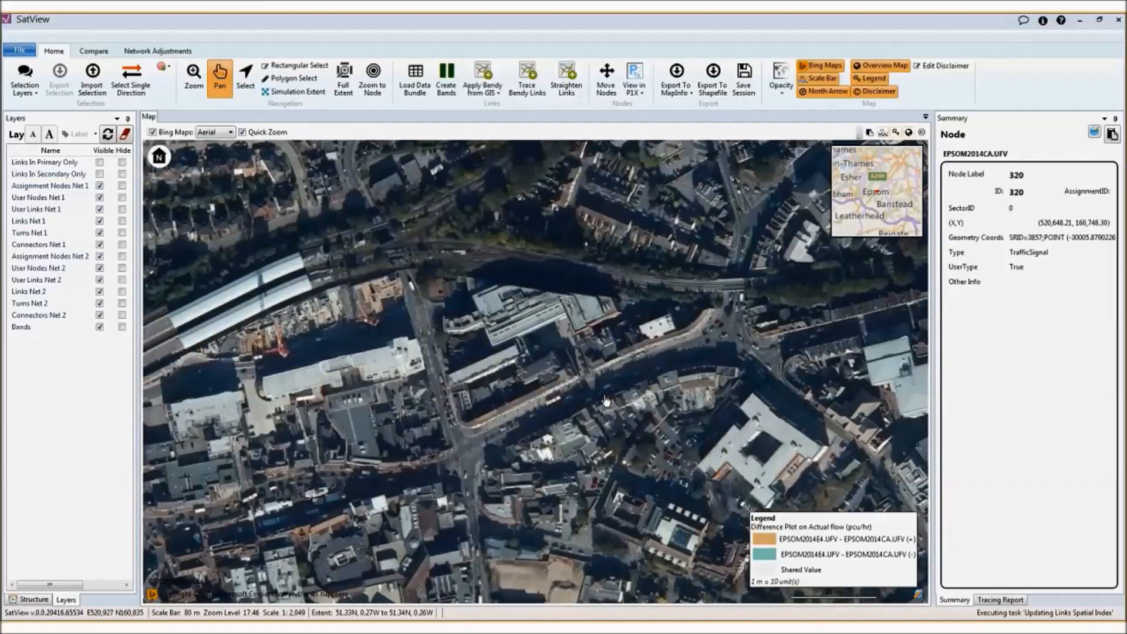
{"action": "scroll", "coordinate": [607, 401], "scroll_direction": "up", "scroll_amount": 1}
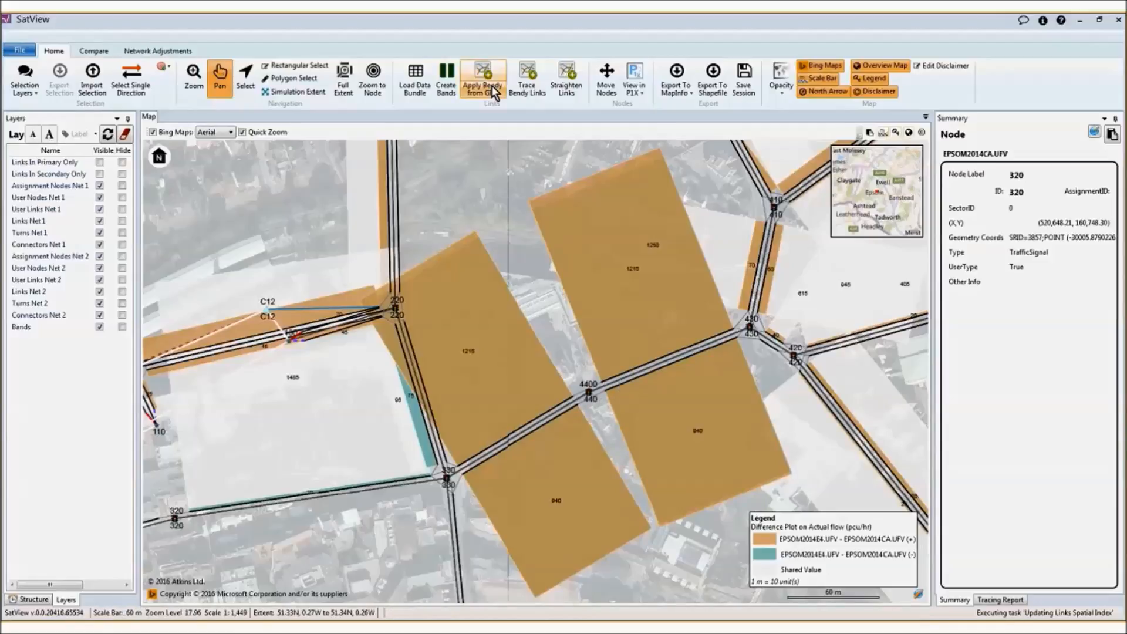
{"action": "left_click", "coordinate": [607, 79]}
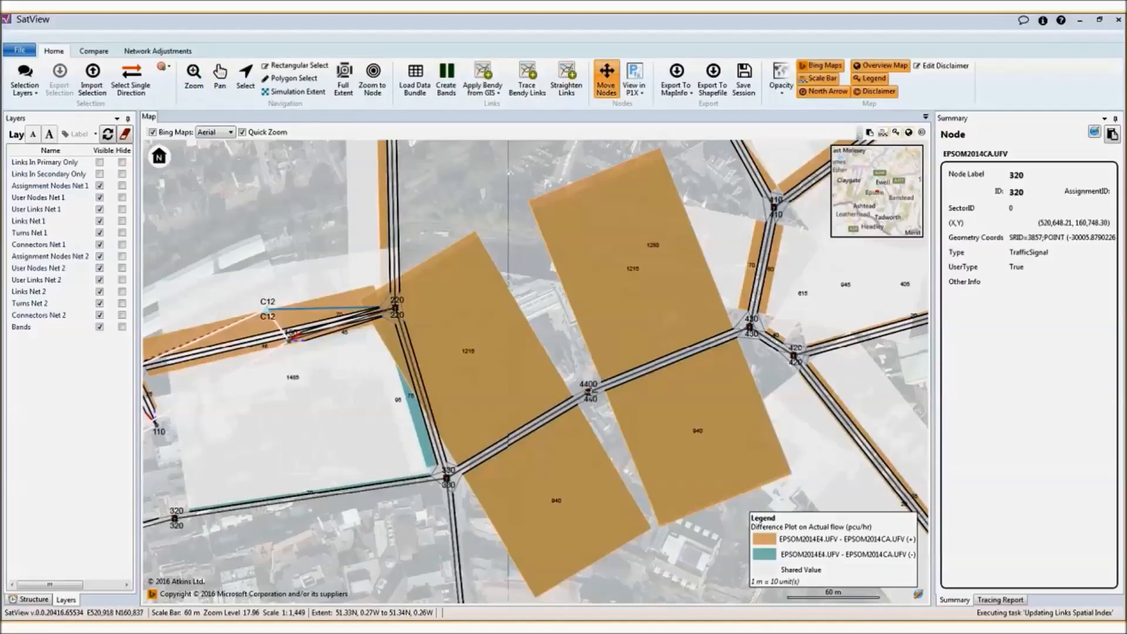
{"action": "left_click_drag", "start_coordinate": [589, 393], "coordinate": [607, 428]}
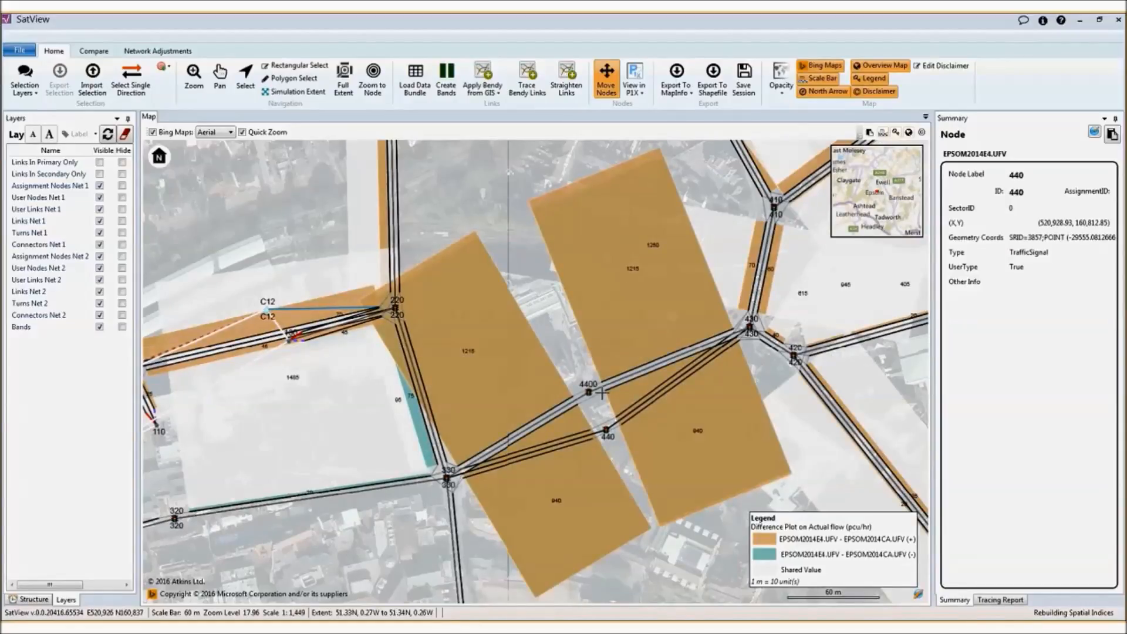
Step: Recreate the difference bands with node 440 in its new position and examine the bands around nodes 440 and 4400
{"action": "left_click", "coordinate": [449, 73]}
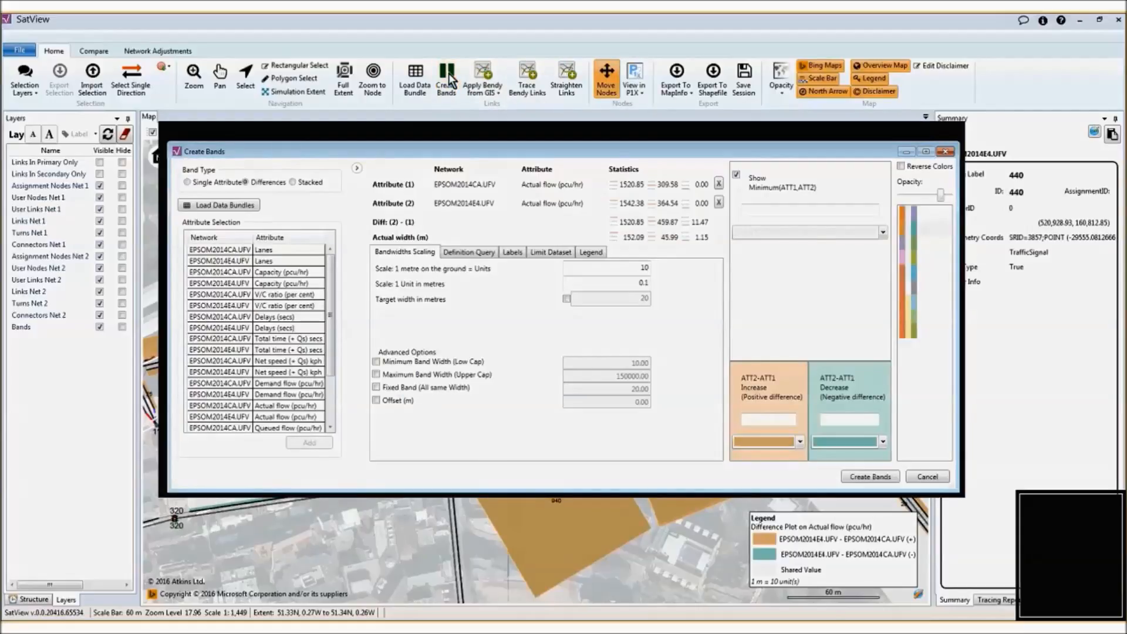
{"action": "left_click", "coordinate": [871, 477]}
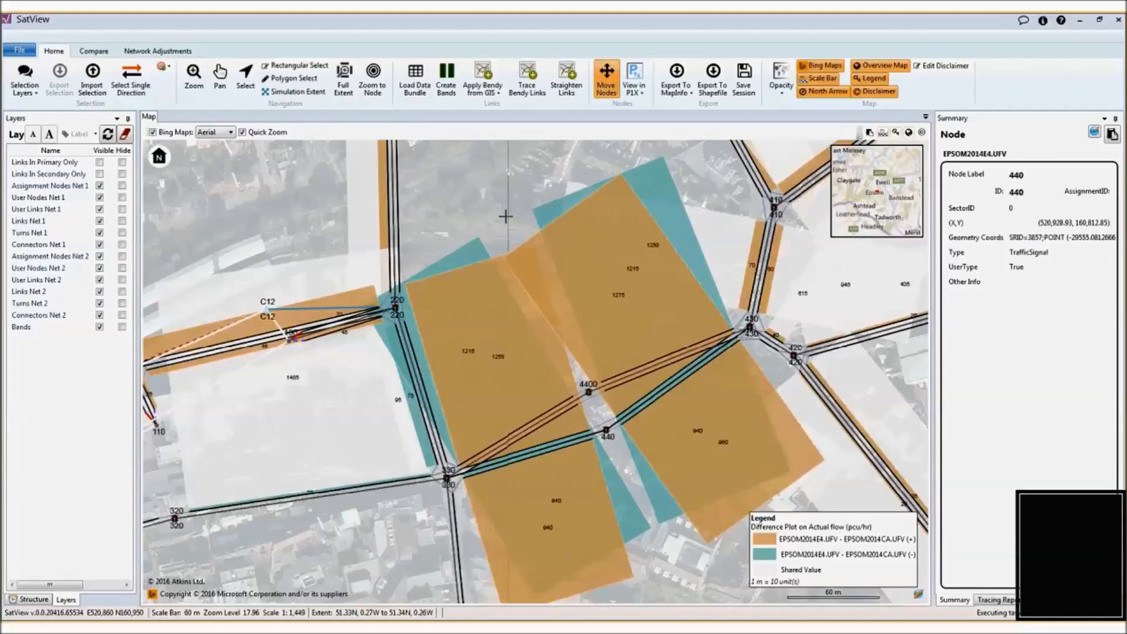
{"action": "scroll", "coordinate": [491, 229], "scroll_direction": "down", "scroll_amount": 1}
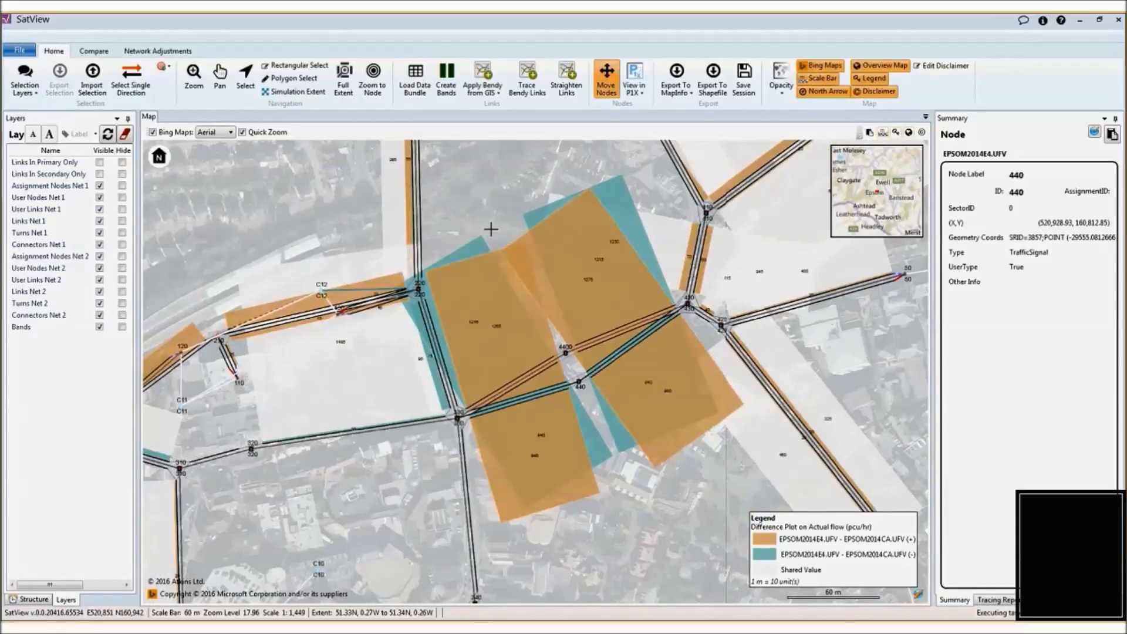